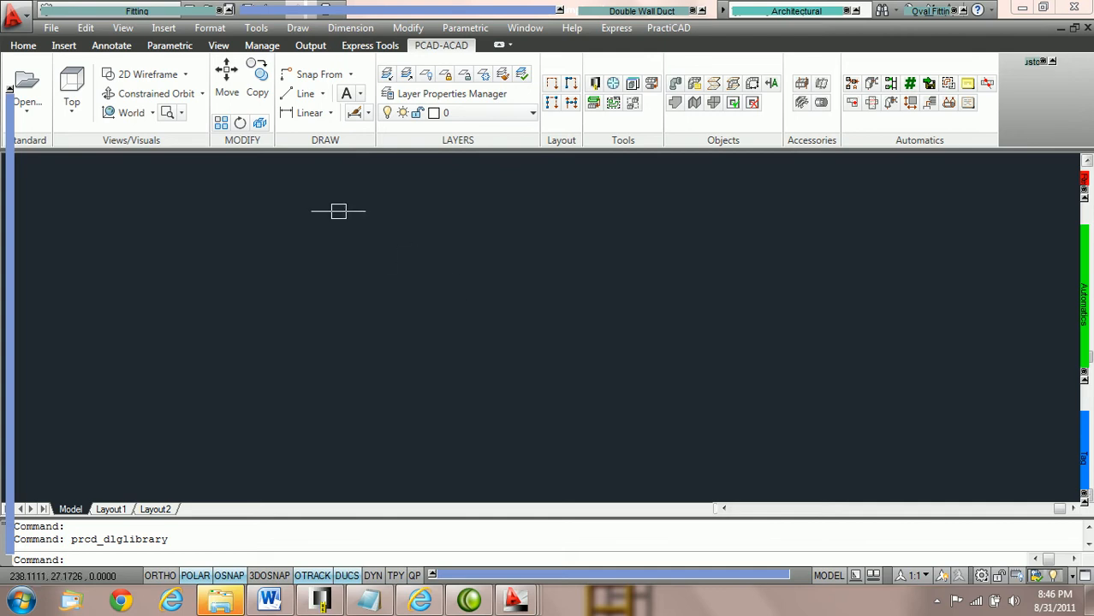
Step: Place a 36 x 18 straight rectangular duct, 56 long, in the empty drawing and end the placement command
{"action": "left_click", "coordinate": [532, 113]}
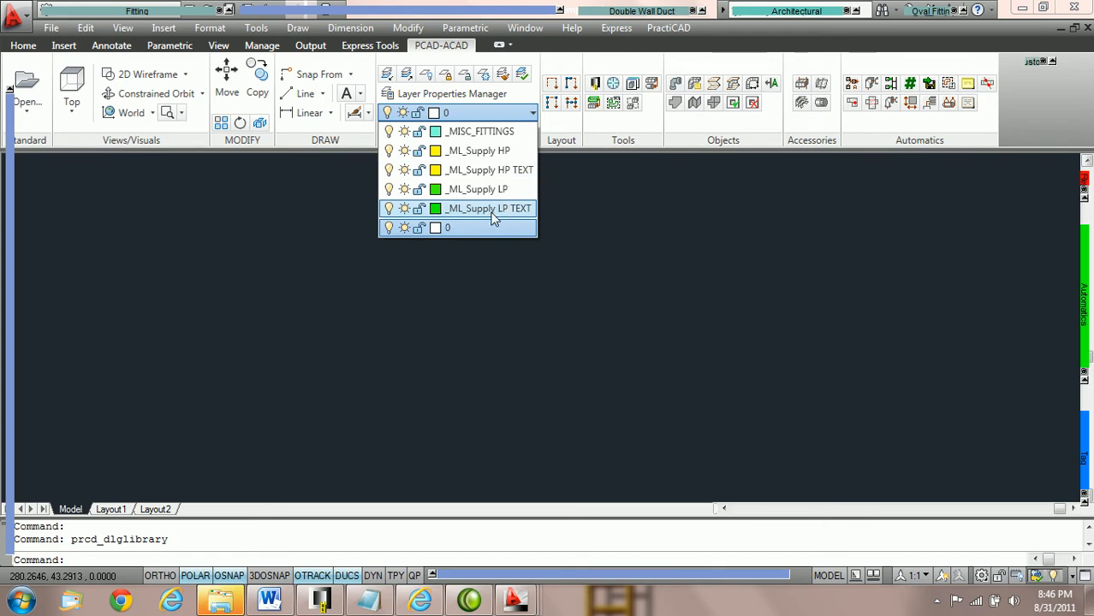
{"action": "left_click", "coordinate": [147, 13]}
{"action": "left_click", "coordinate": [55, 42]}
{"action": "left_click", "coordinate": [380, 310]}
{"action": "left_click", "coordinate": [418, 313]}
{"action": "left_click", "coordinate": [444, 310]}
{"action": "key", "text": "Escape"}
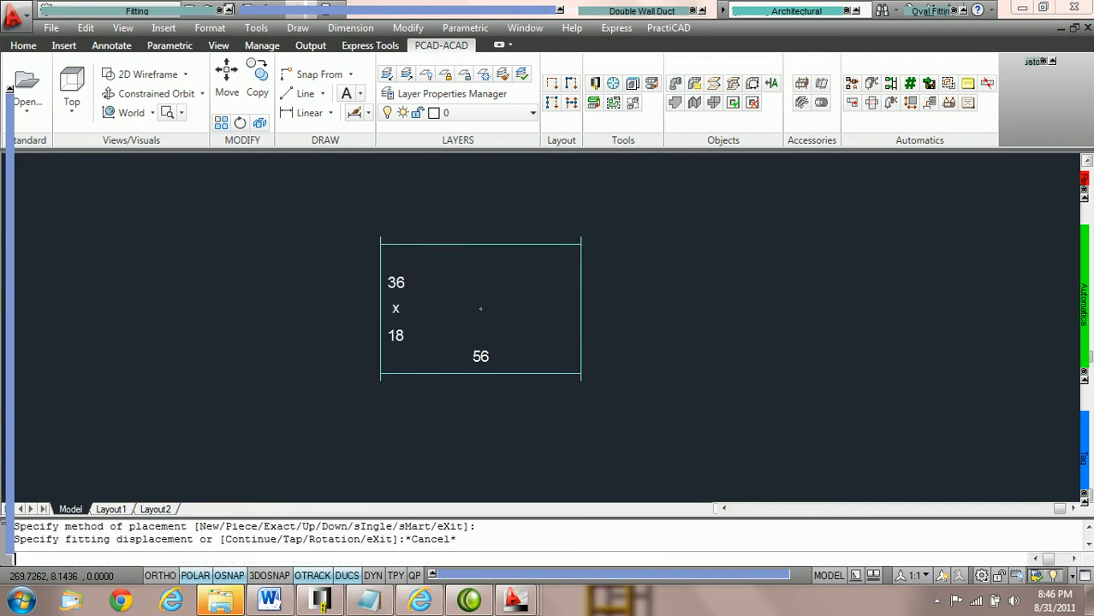
Step: Select the duct's 36 x 18 size text to check its layer, and clear the selection
{"action": "left_click", "coordinate": [396, 282]}
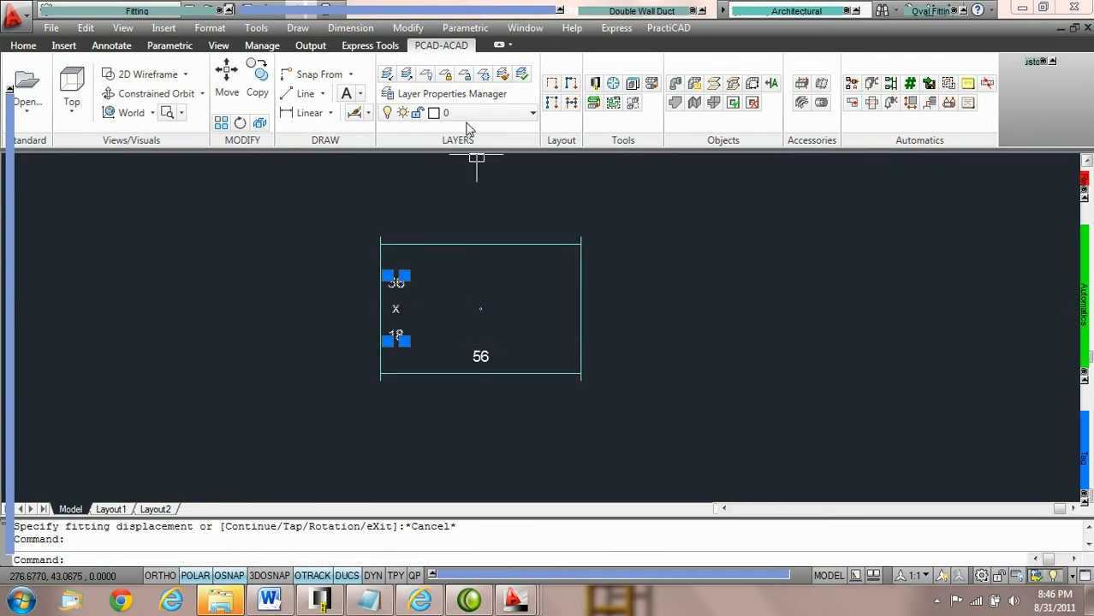
{"action": "scroll", "coordinate": [454, 256], "scroll_direction": "up", "scroll_amount": 2}
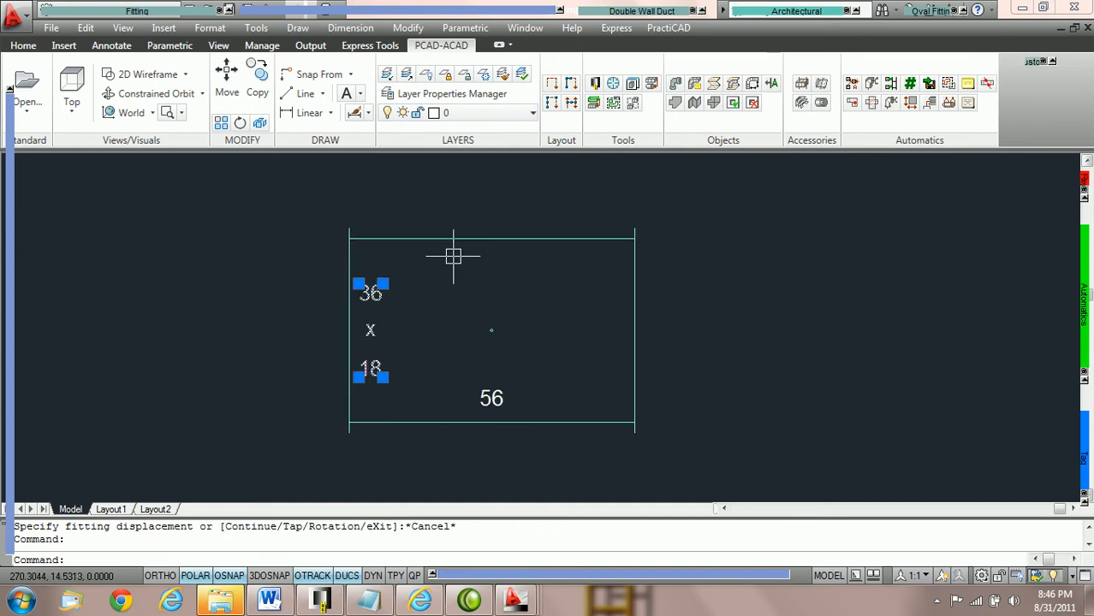
{"action": "key", "text": "Escape"}
{"action": "middle_click_drag", "start_coordinate": [478, 261], "coordinate": [412, 274]}
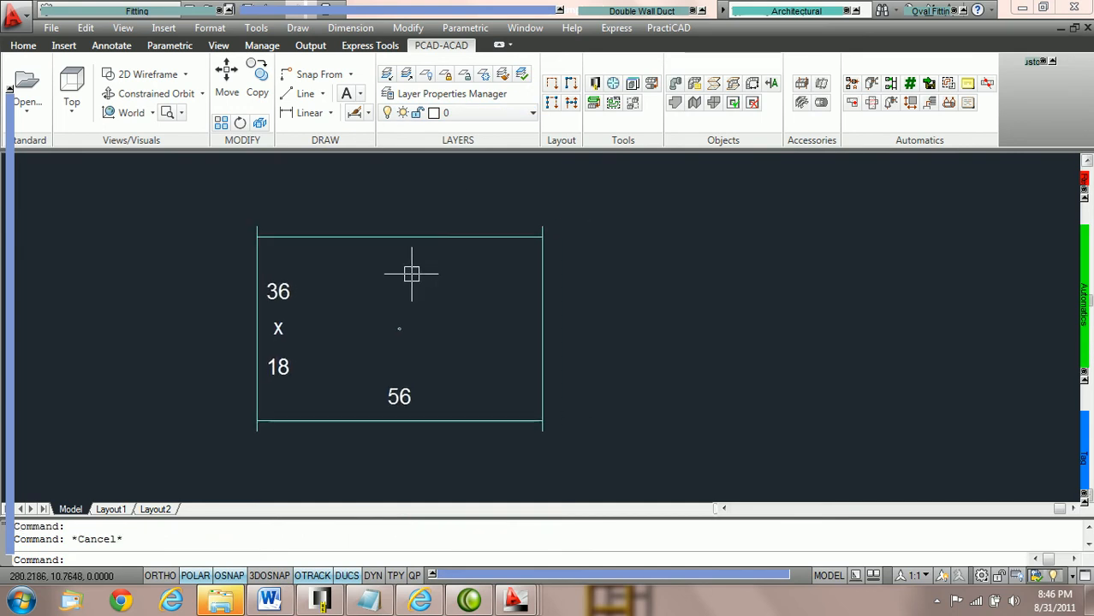
Step: In the PractiCAD library's layer presets, add an additional Tag layer named _ML_SUPPLY LP TEXT
{"action": "left_click", "coordinate": [595, 84]}
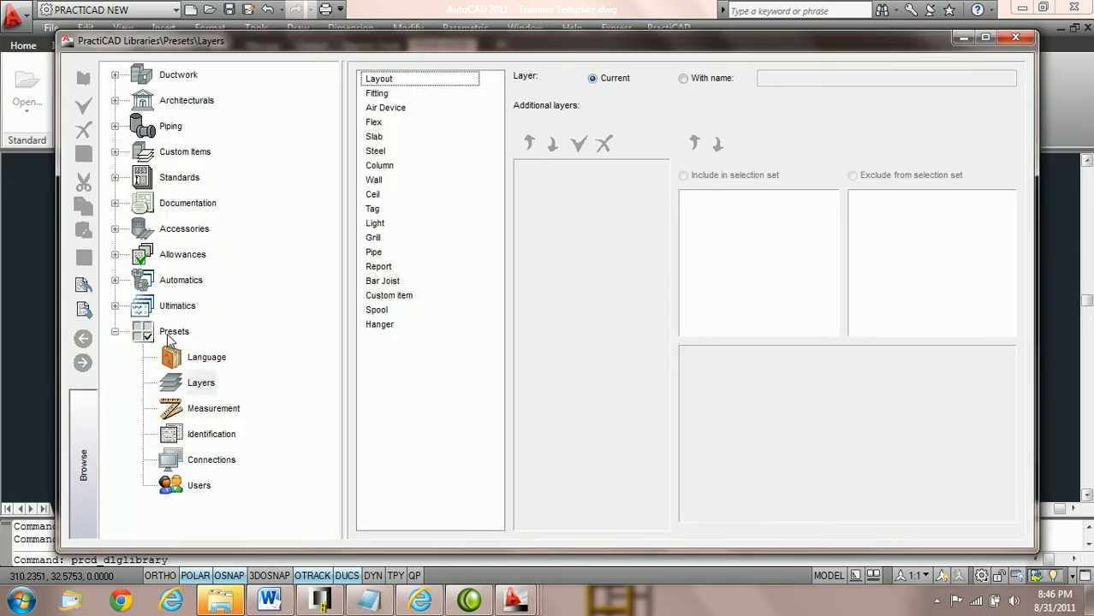
{"action": "left_click", "coordinate": [382, 96]}
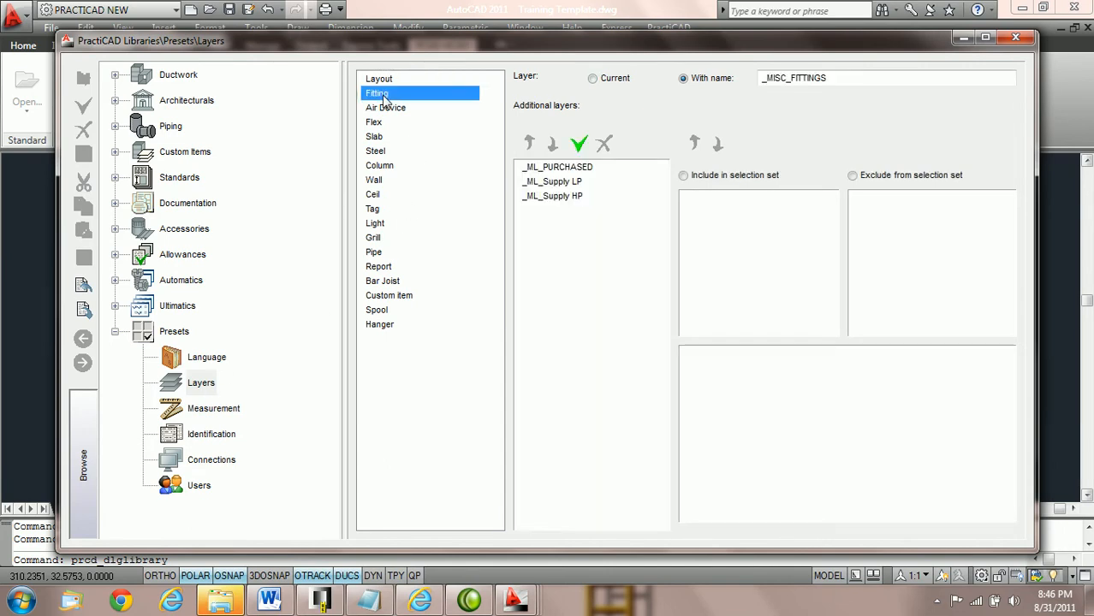
{"action": "left_click", "coordinate": [374, 209]}
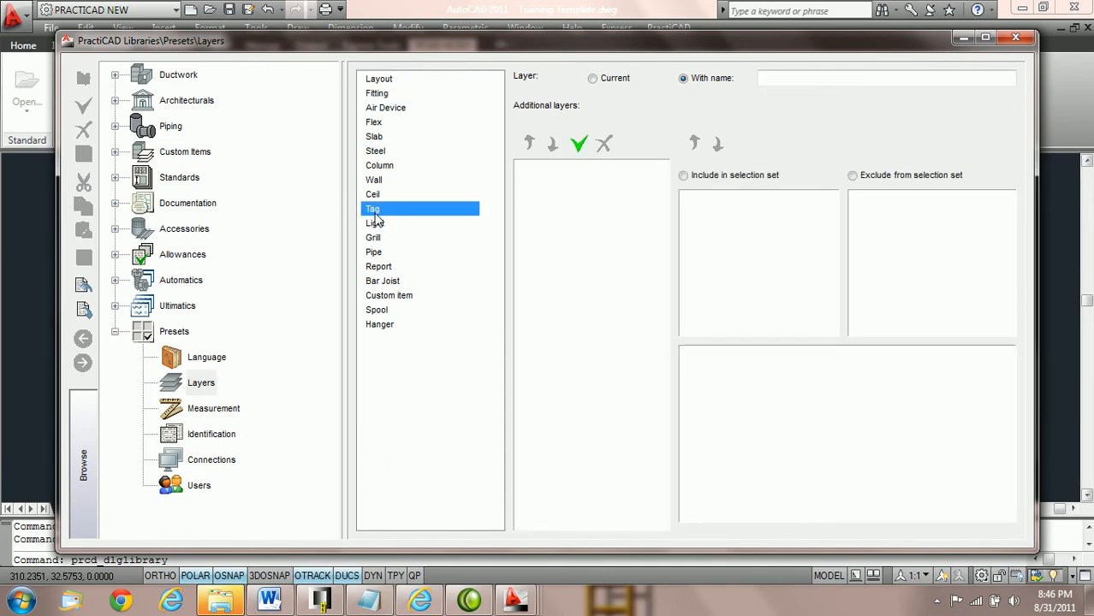
{"action": "left_click", "coordinate": [579, 145]}
{"action": "left_click", "coordinate": [575, 169]}
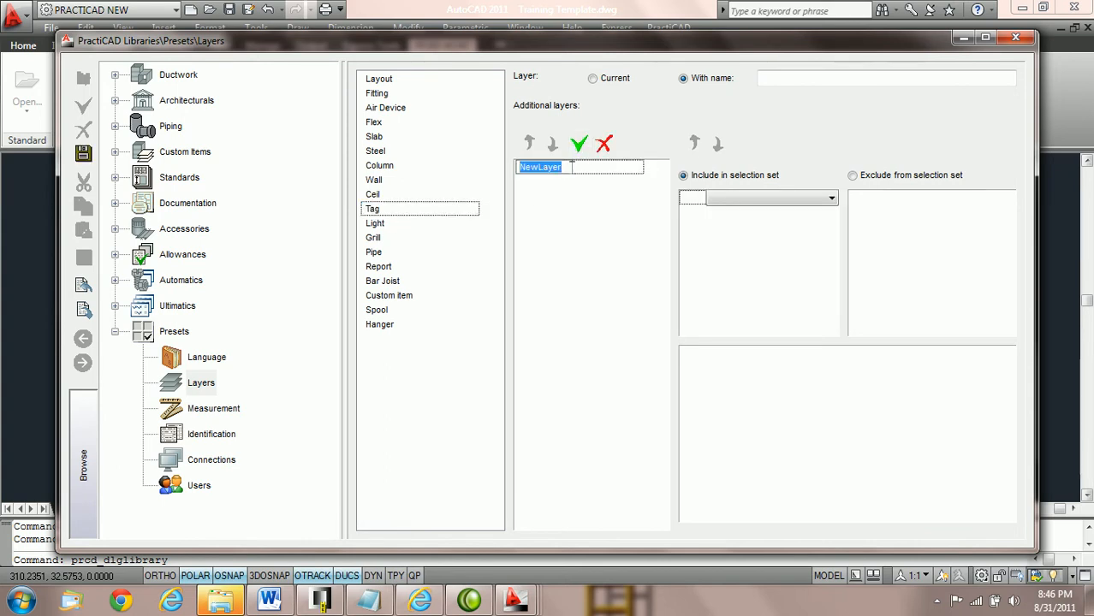
{"action": "type", "text": "_ML_SUPPLY LP-TEXT"}
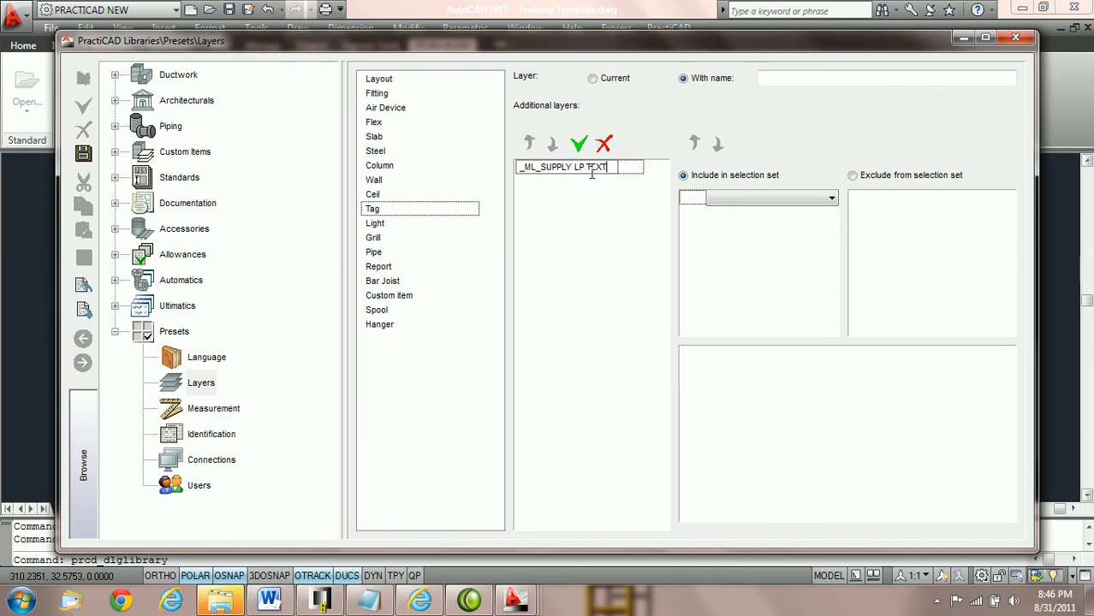
{"action": "key", "text": "Return"}
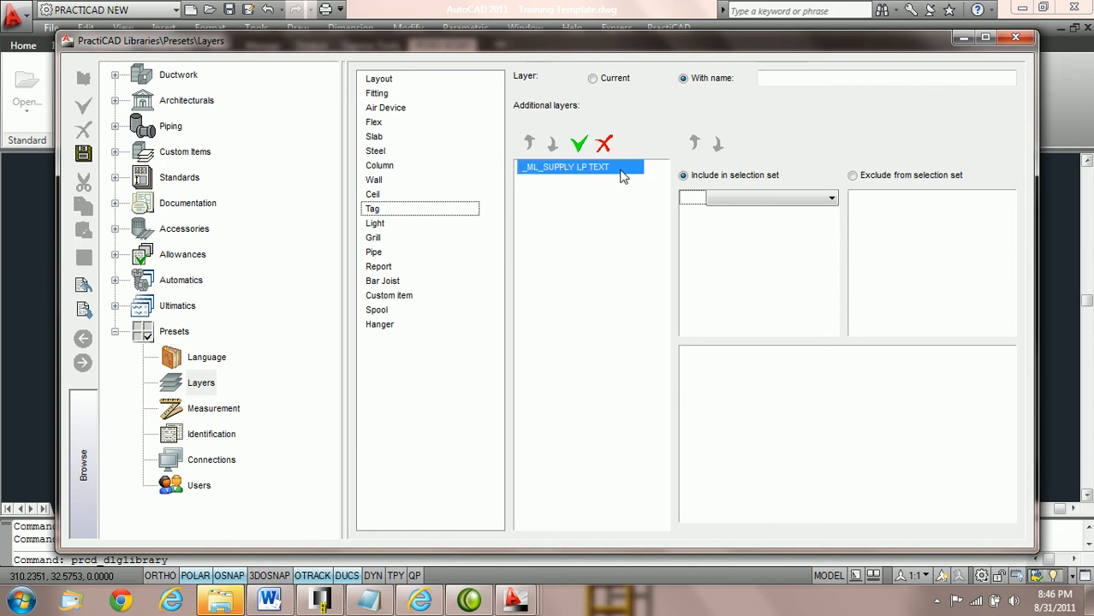
Step: Give the _ML_SUPPLY LP TEXT layer an include condition requiring Zone to be defined and equal to Supply
{"action": "left_click", "coordinate": [833, 200]}
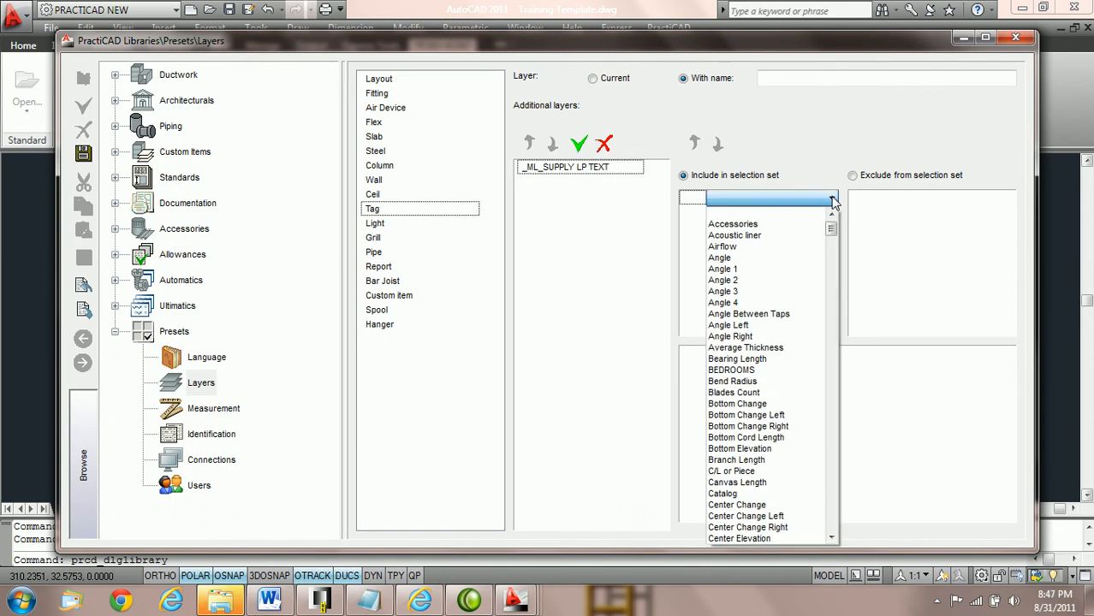
{"action": "key", "text": "z"}
{"action": "left_click", "coordinate": [859, 201]}
{"action": "left_click", "coordinate": [860, 201]}
{"action": "left_click", "coordinate": [921, 204]}
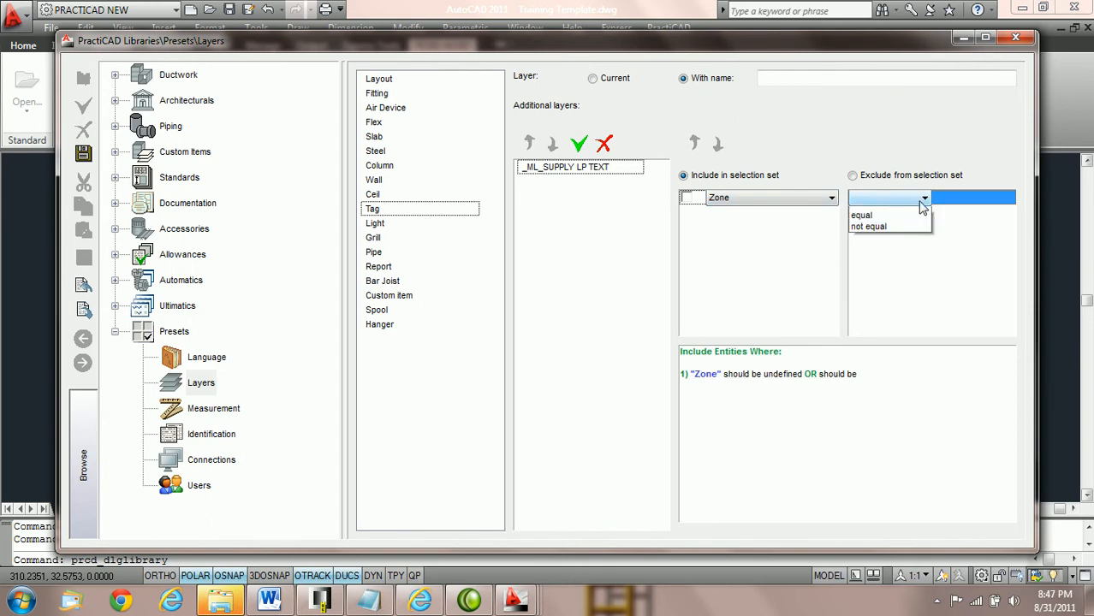
{"action": "left_click", "coordinate": [901, 223]}
{"action": "left_click", "coordinate": [1008, 200]}
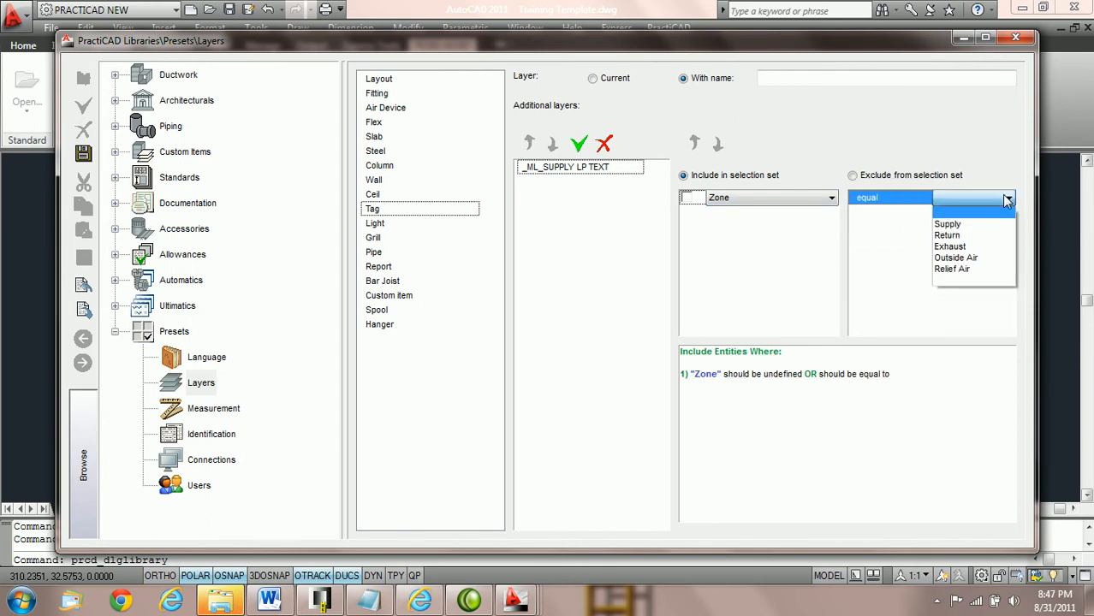
{"action": "left_click", "coordinate": [985, 225]}
{"action": "left_click", "coordinate": [686, 201]}
{"action": "left_click", "coordinate": [687, 199]}
Step: Add a second include condition to the LP text layer with Specification equal to 2" WG
{"action": "left_click", "coordinate": [770, 216]}
{"action": "left_click", "coordinate": [832, 217]}
{"action": "key", "text": "s"}
{"action": "key", "text": "s"}
{"action": "left_click_drag", "start_coordinate": [829, 407], "coordinate": [831, 463]}
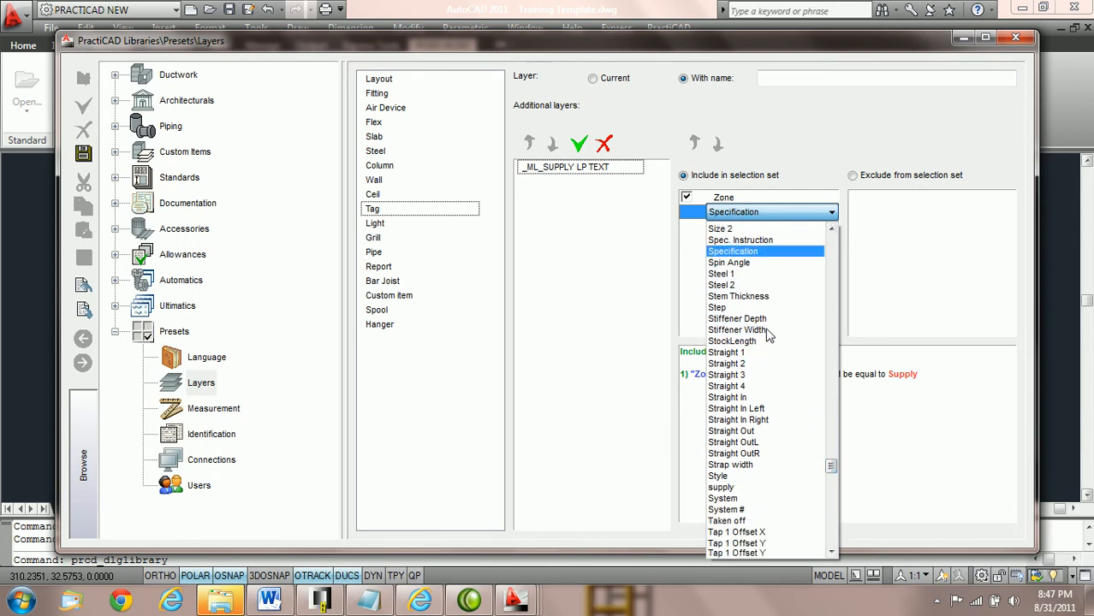
{"action": "left_click", "coordinate": [768, 331]}
{"action": "left_click", "coordinate": [926, 200]}
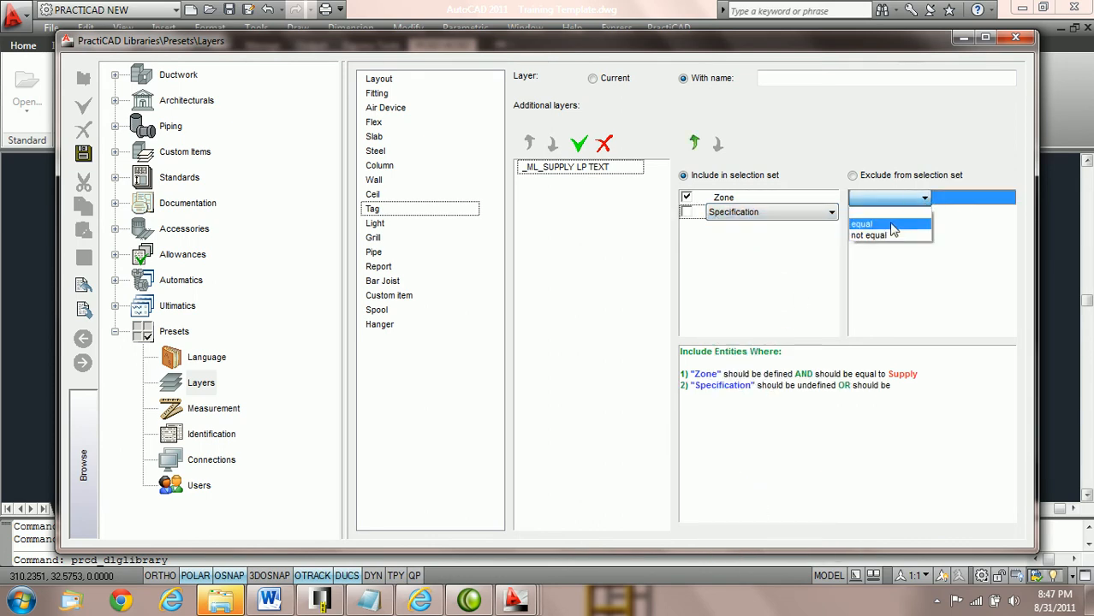
{"action": "left_click", "coordinate": [890, 214]}
{"action": "left_click", "coordinate": [1007, 200]}
{"action": "left_click", "coordinate": [946, 219]}
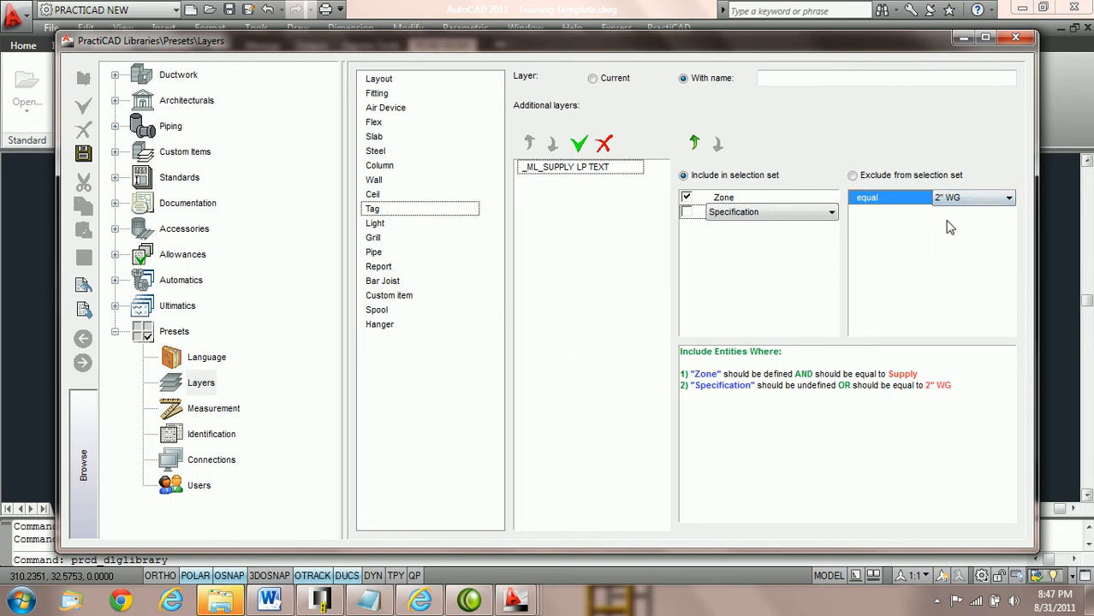
{"action": "left_click", "coordinate": [689, 214]}
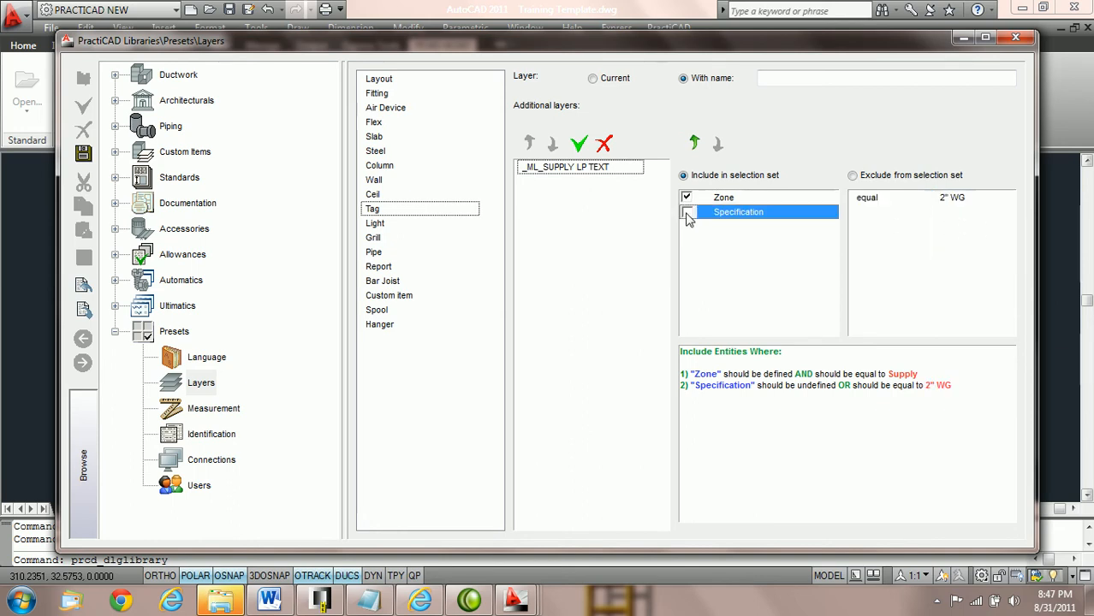
Step: Add a second additional Tag layer named _ML_SUPPLY HP TEXT
{"action": "left_click", "coordinate": [579, 144]}
{"action": "left_click", "coordinate": [577, 186]}
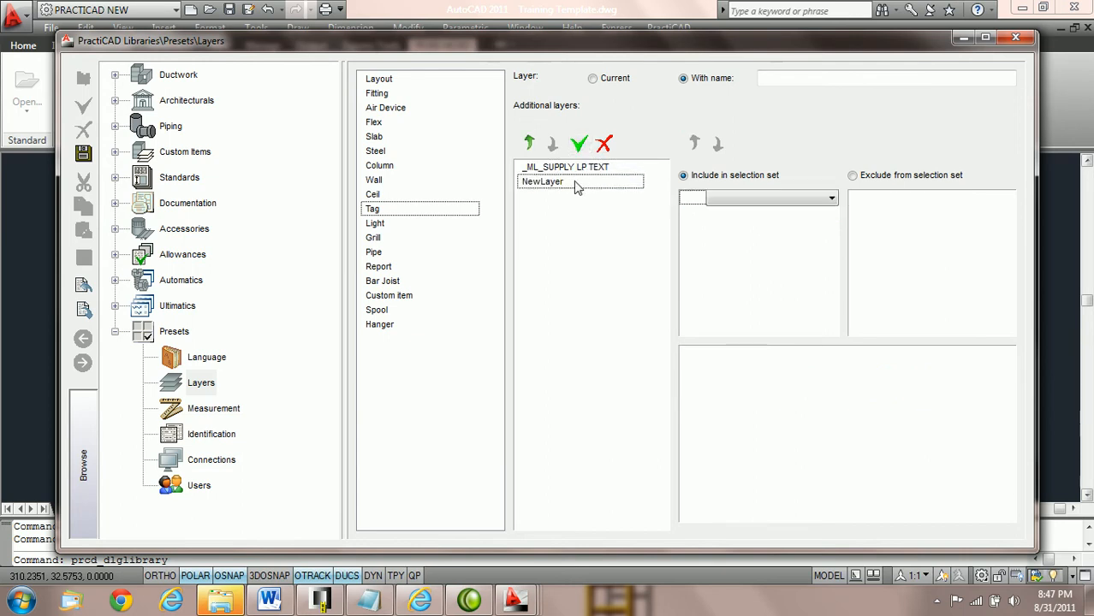
{"action": "type", "text": "_ML_SUPPLY LP TEXT"}
{"action": "left_click", "coordinate": [580, 182]}
{"action": "key", "text": "BackSpace"}
{"action": "type", "text": "H"}
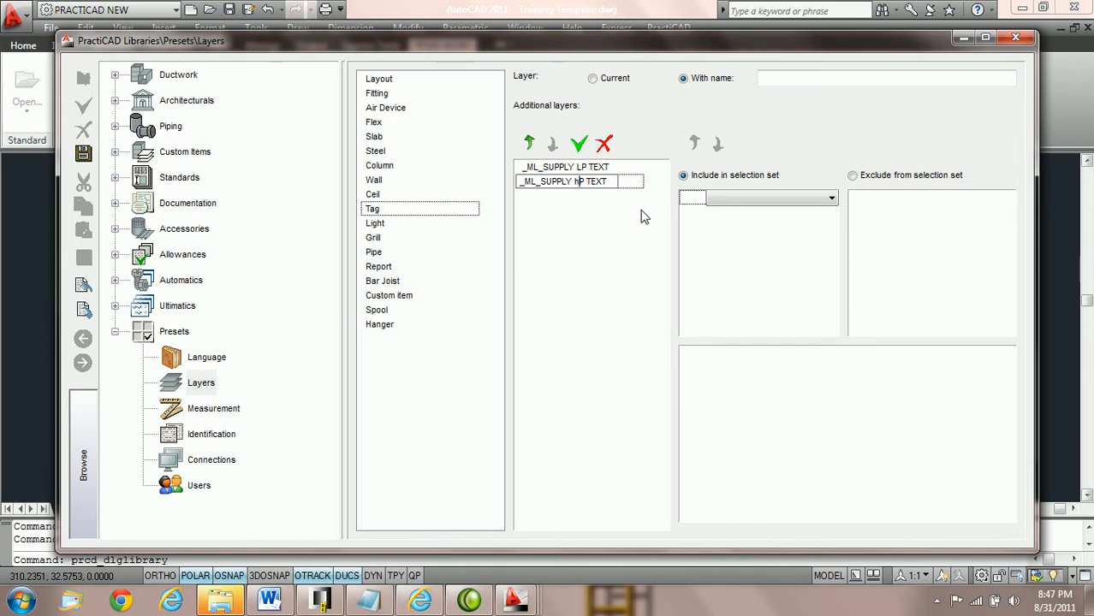
{"action": "type", "text": "H"}
{"action": "key", "text": "Return"}
Step: Give the _ML_SUPPLY HP TEXT layer an include condition with Zone equal to Supply
{"action": "left_click", "coordinate": [834, 199]}
{"action": "key", "text": "z"}
{"action": "left_click", "coordinate": [888, 206]}
{"action": "left_click", "coordinate": [882, 202]}
{"action": "left_click", "coordinate": [907, 221]}
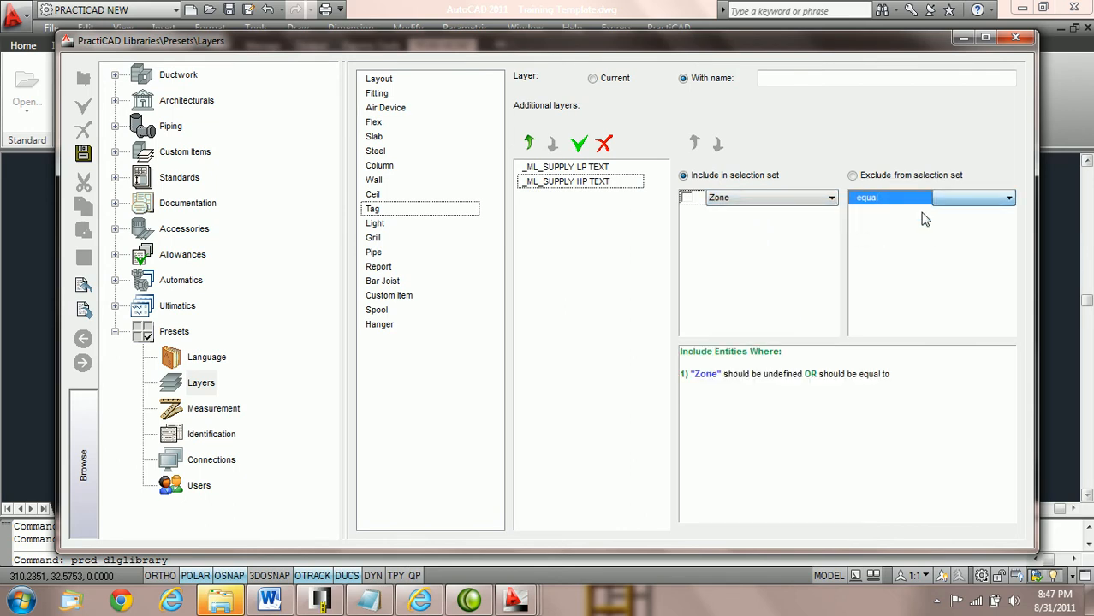
{"action": "left_click", "coordinate": [986, 201]}
{"action": "left_click", "coordinate": [987, 222]}
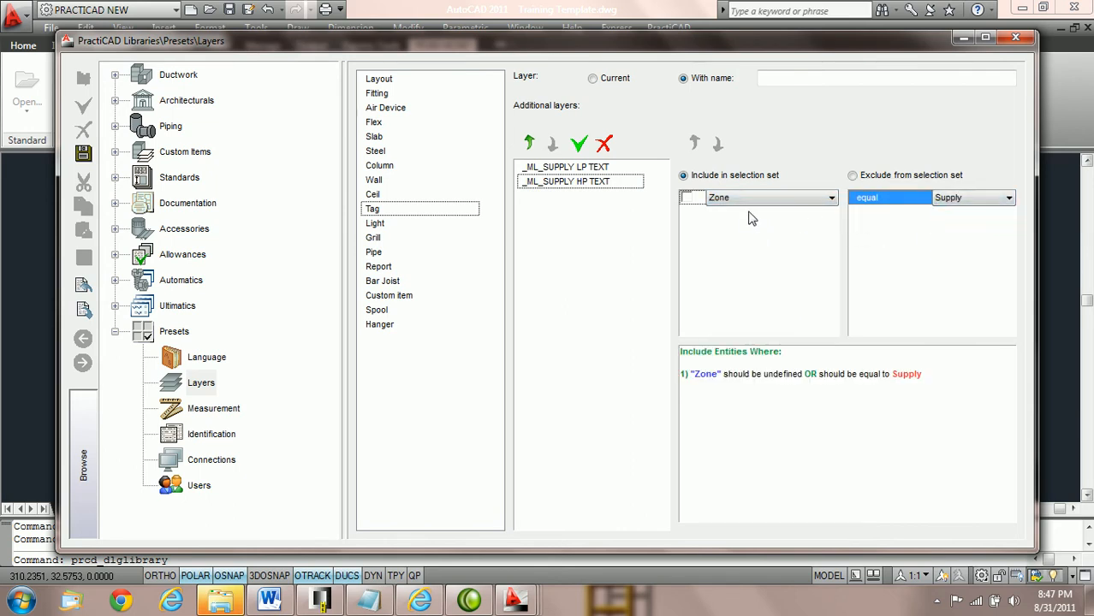
Step: Add a Specification include condition equal to 4" WG to the HP text layer
{"action": "left_click", "coordinate": [792, 220]}
{"action": "left_click", "coordinate": [832, 213]}
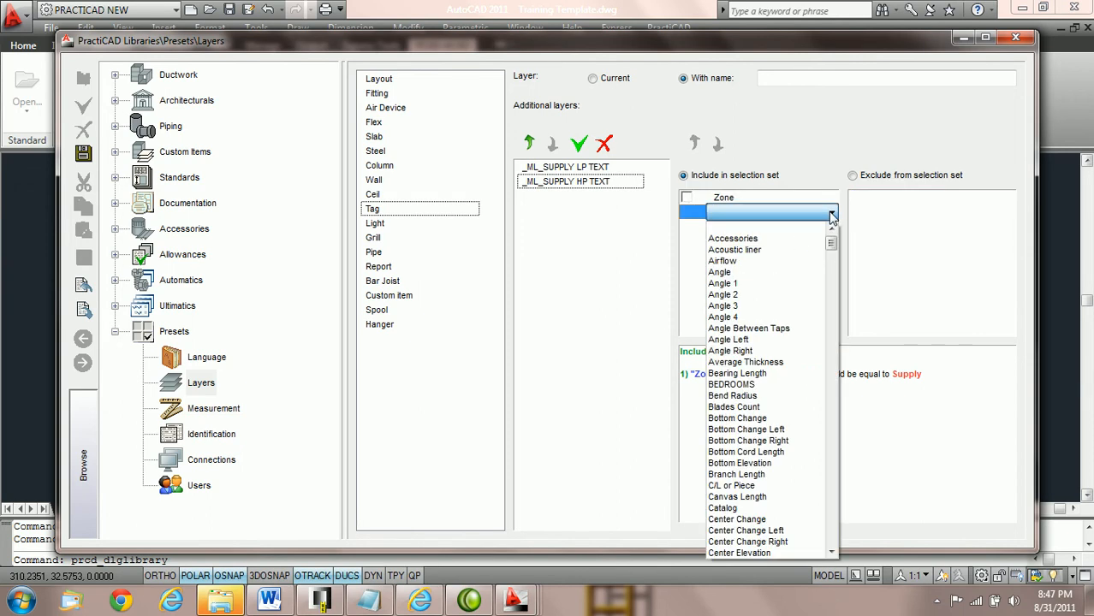
{"action": "key", "text": "s"}
{"action": "scroll", "coordinate": [822, 325], "scroll_direction": "down", "scroll_amount": 20}
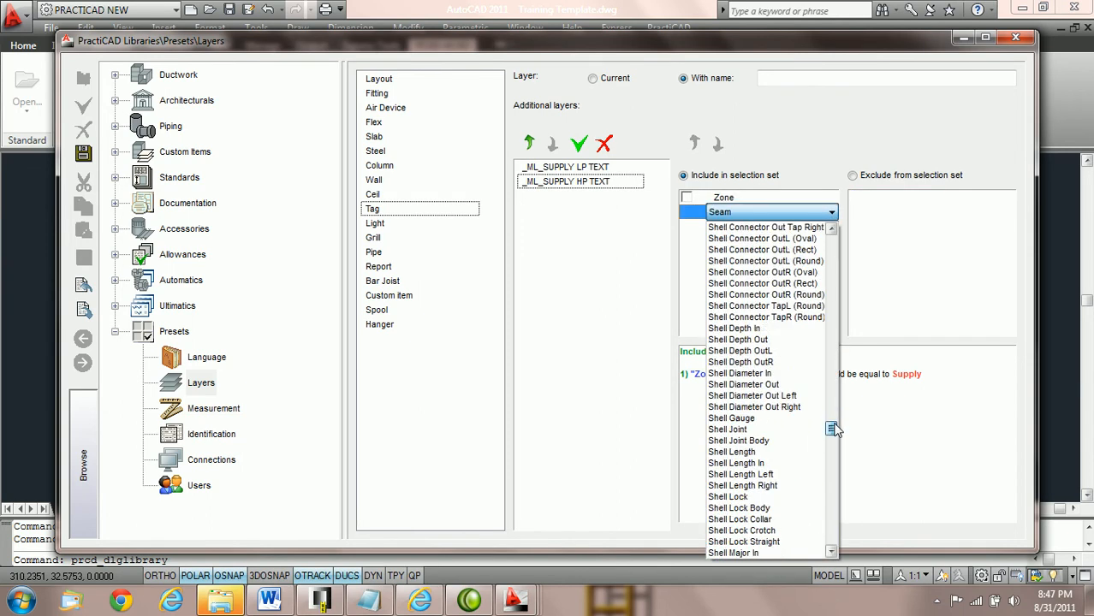
{"action": "left_click_drag", "start_coordinate": [839, 448], "coordinate": [840, 461]}
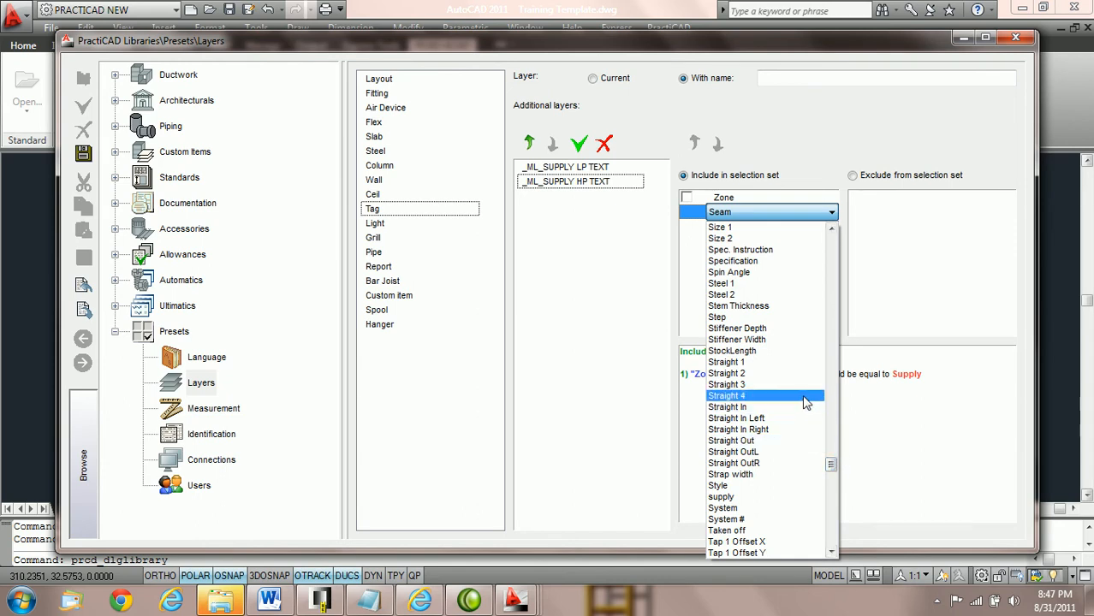
{"action": "left_click", "coordinate": [781, 262]}
{"action": "left_click", "coordinate": [925, 198]}
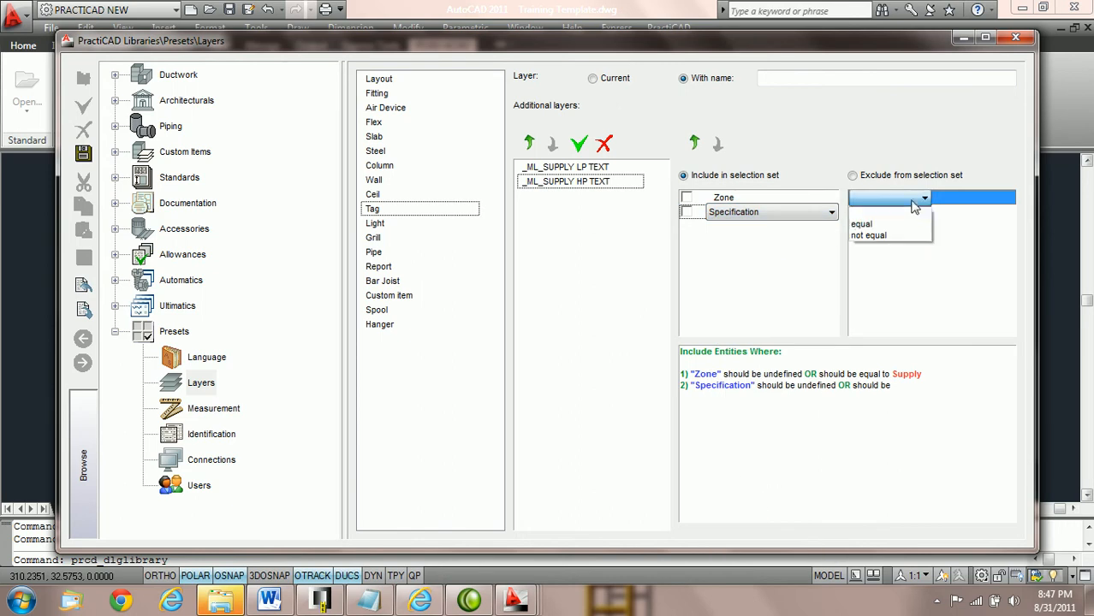
{"action": "left_click", "coordinate": [903, 224]}
{"action": "left_click", "coordinate": [1008, 199]}
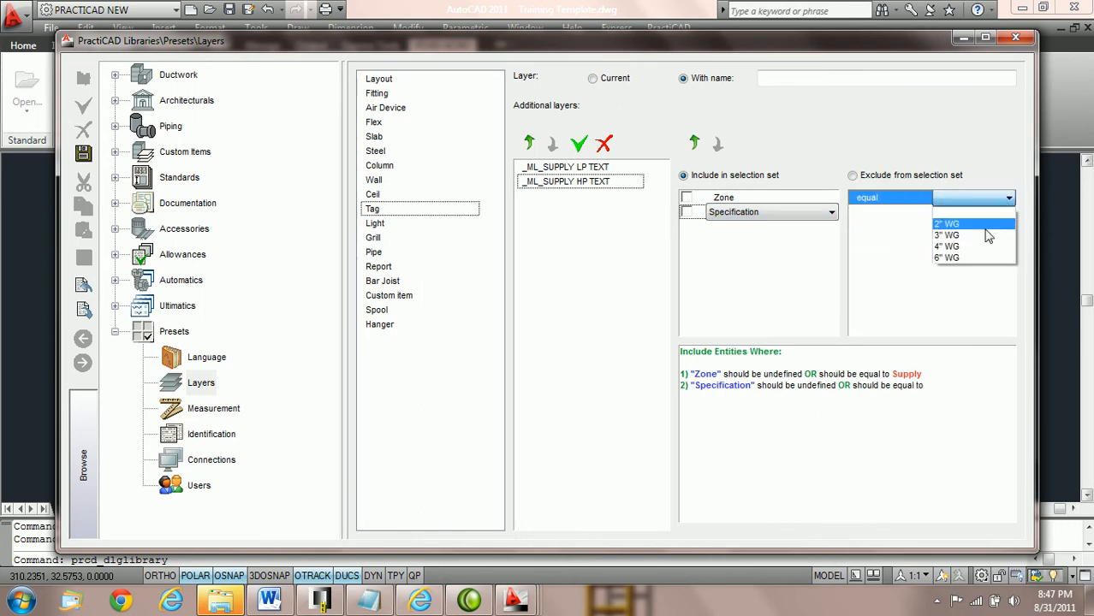
{"action": "left_click", "coordinate": [985, 247]}
Step: Add 6" WG as an alternative equal value for the HP text layer's Specification condition
{"action": "left_click", "coordinate": [1011, 215]}
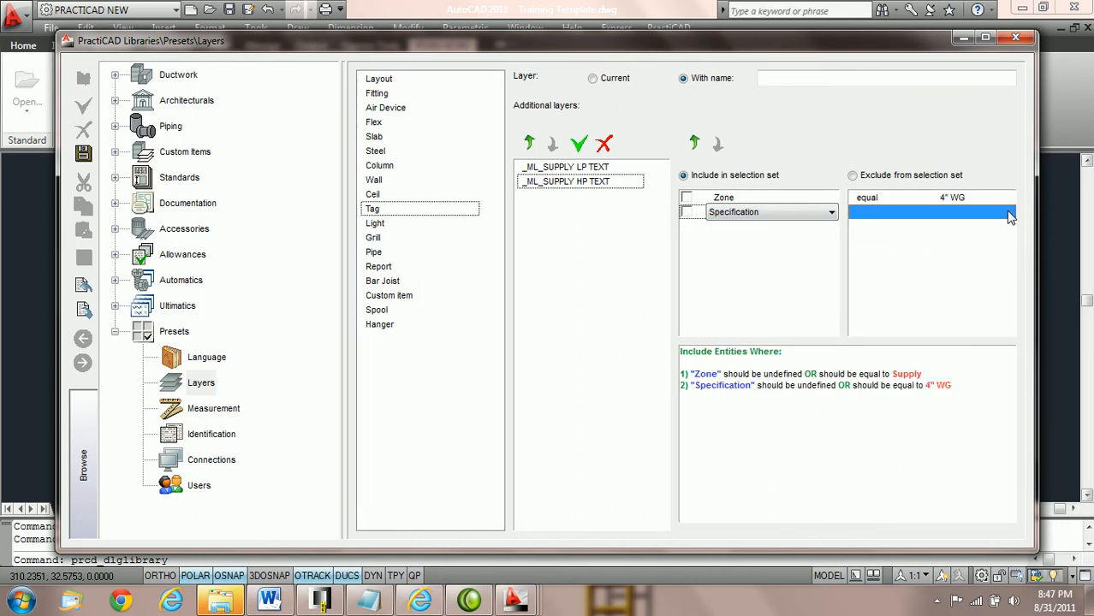
{"action": "left_click", "coordinate": [916, 216]}
{"action": "left_click", "coordinate": [924, 212]}
{"action": "left_click", "coordinate": [874, 241]}
{"action": "left_click", "coordinate": [976, 213]}
{"action": "left_click", "coordinate": [1009, 212]}
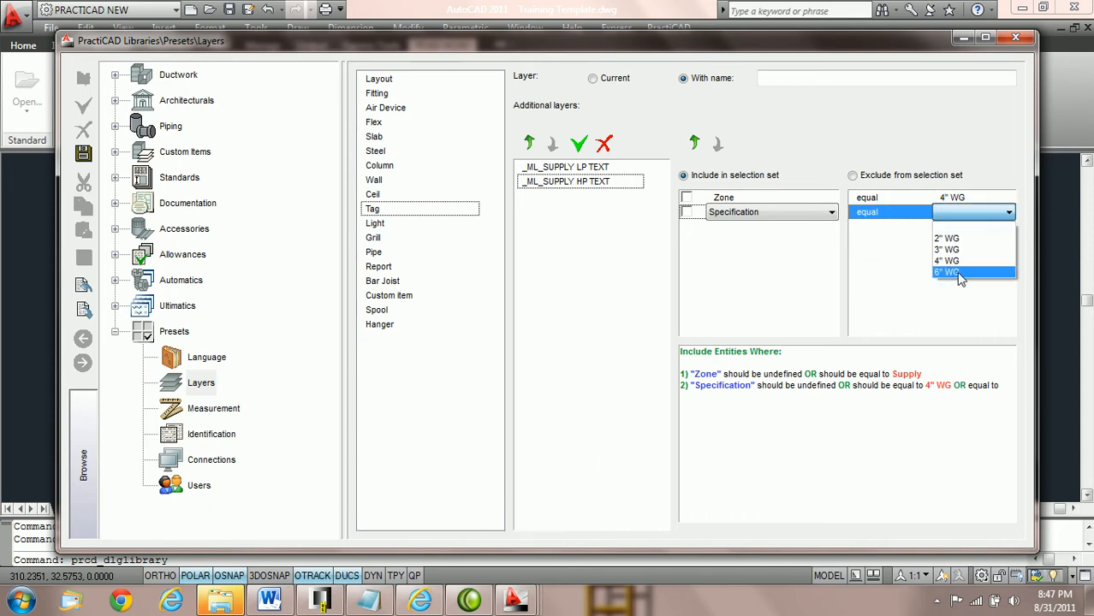
{"action": "left_click", "coordinate": [960, 272]}
Step: Require both Zone and Specification to be defined for the HP text layer, and close the library
{"action": "left_click", "coordinate": [687, 198]}
{"action": "left_click", "coordinate": [687, 212]}
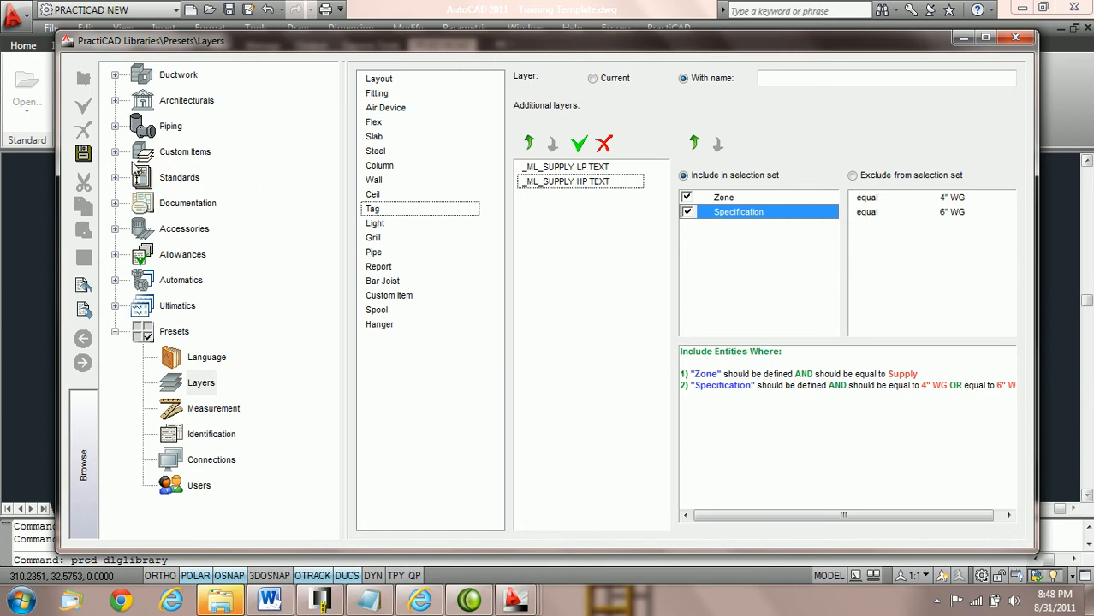
{"action": "left_click", "coordinate": [1015, 36]}
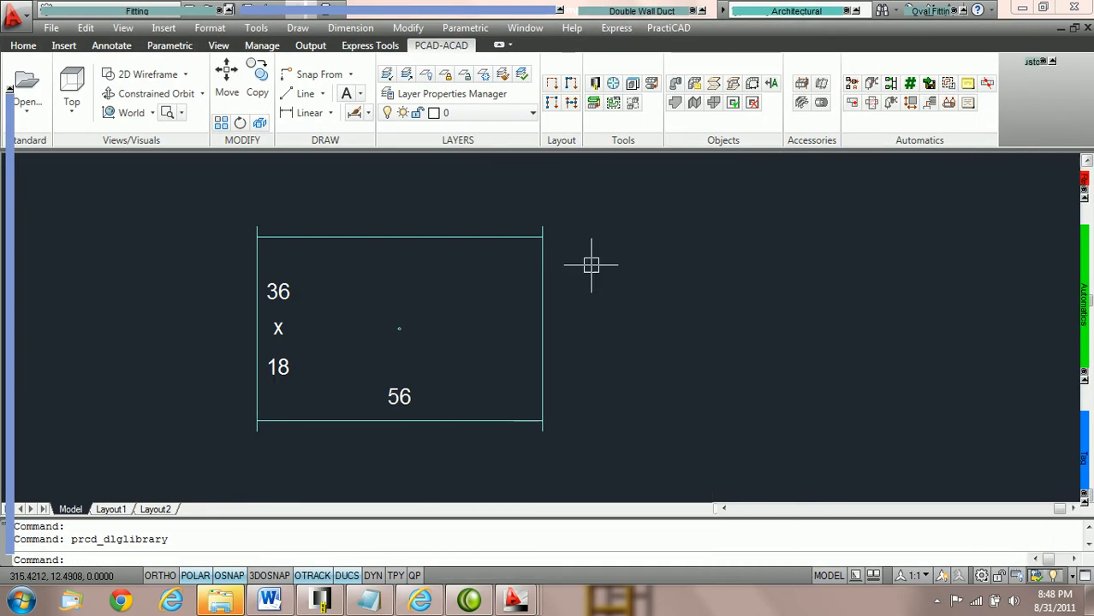
Step: Erase the 36 x 18 duct from the drawing
{"action": "left_click", "coordinate": [589, 262]}
{"action": "left_click", "coordinate": [244, 210]}
{"action": "key", "text": "Delete"}
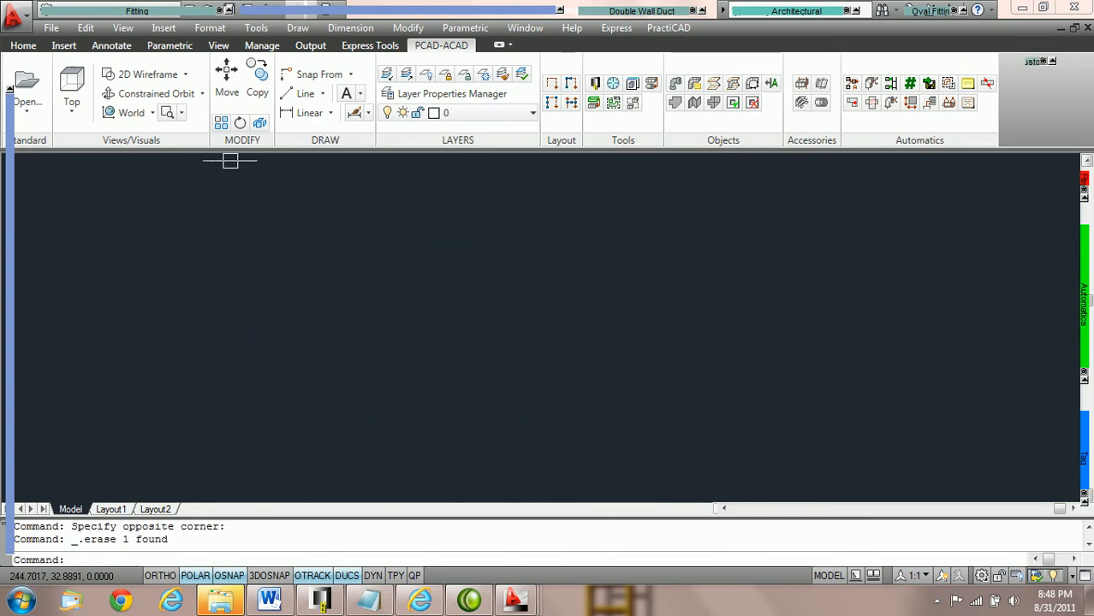
Step: Change the current zone to Supply and apply it to new fittings only
{"action": "mouse_move", "coordinate": [430, 10]}
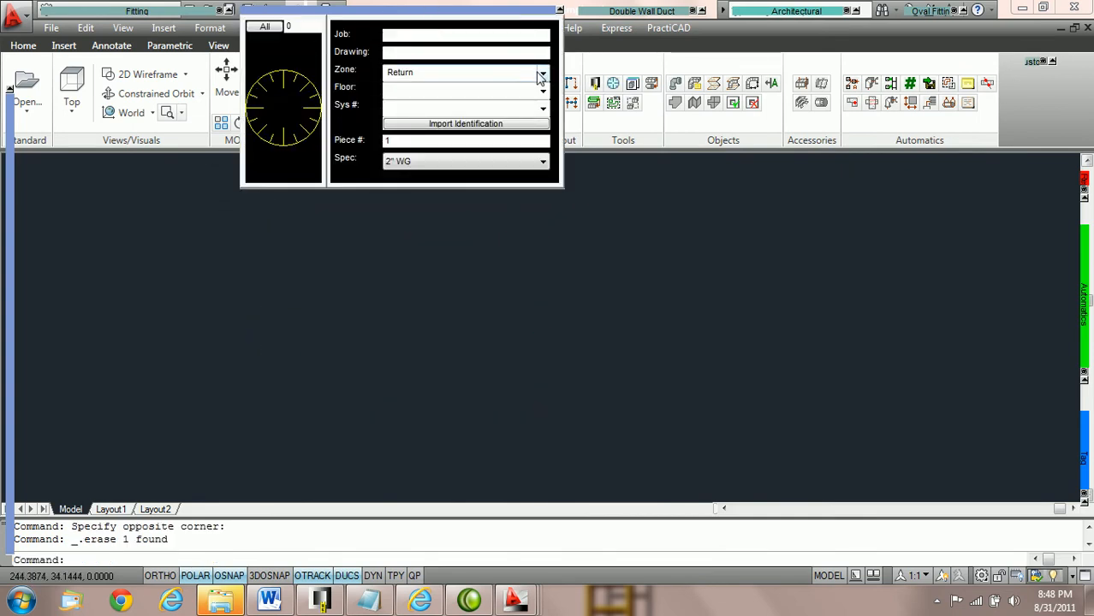
{"action": "left_click", "coordinate": [541, 77]}
{"action": "left_click", "coordinate": [500, 104]}
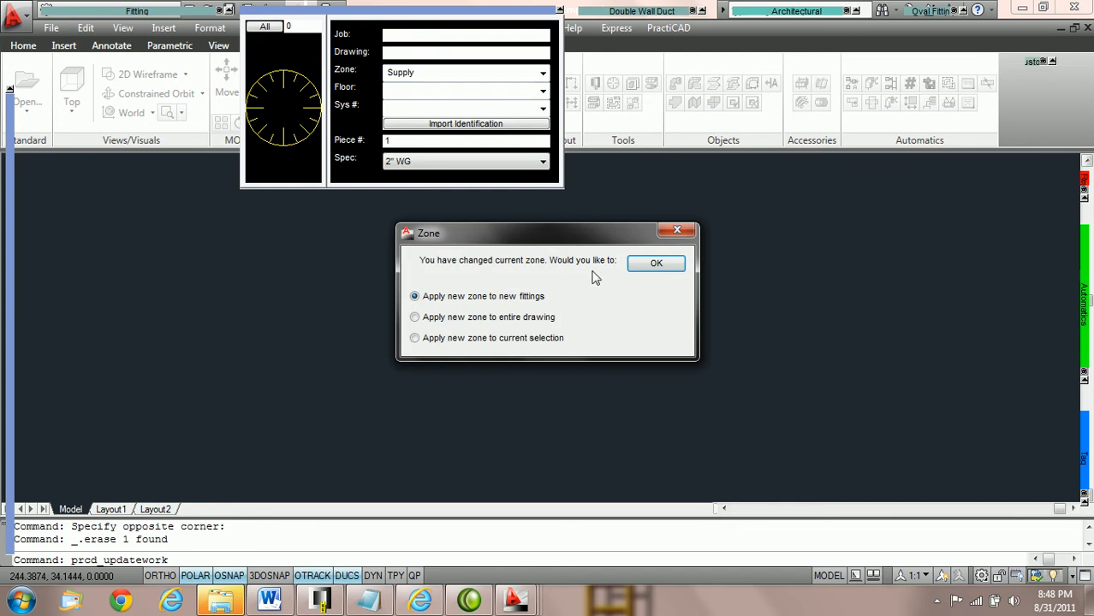
{"action": "left_click", "coordinate": [657, 263]}
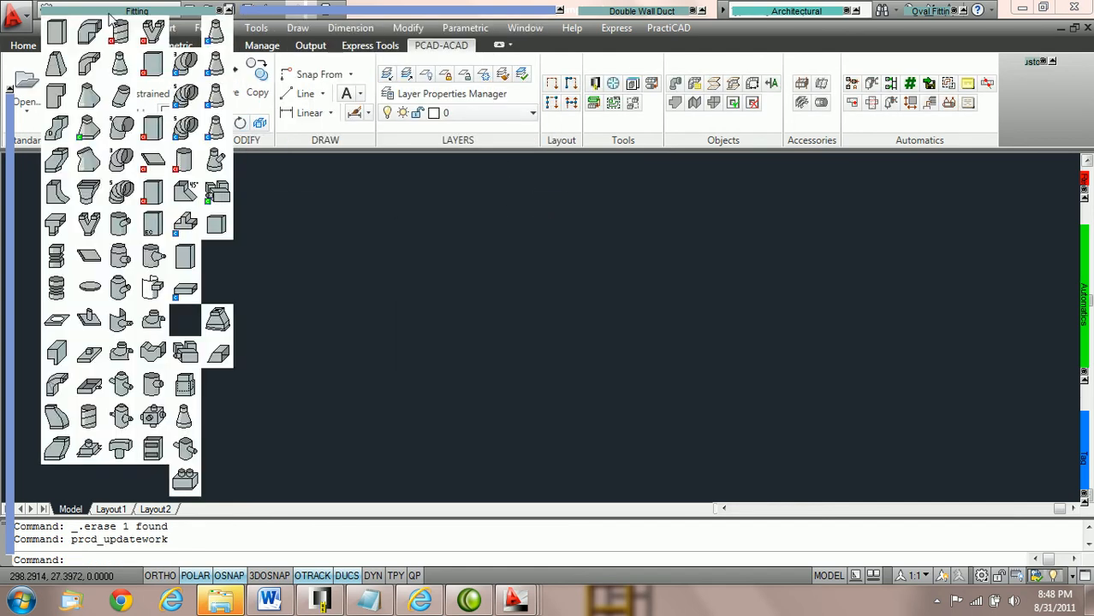
Step: Place a 36 x 18 duct fitting, 56 long, in the empty drawing and select its size text to check its layer
{"action": "left_click", "coordinate": [183, 318]}
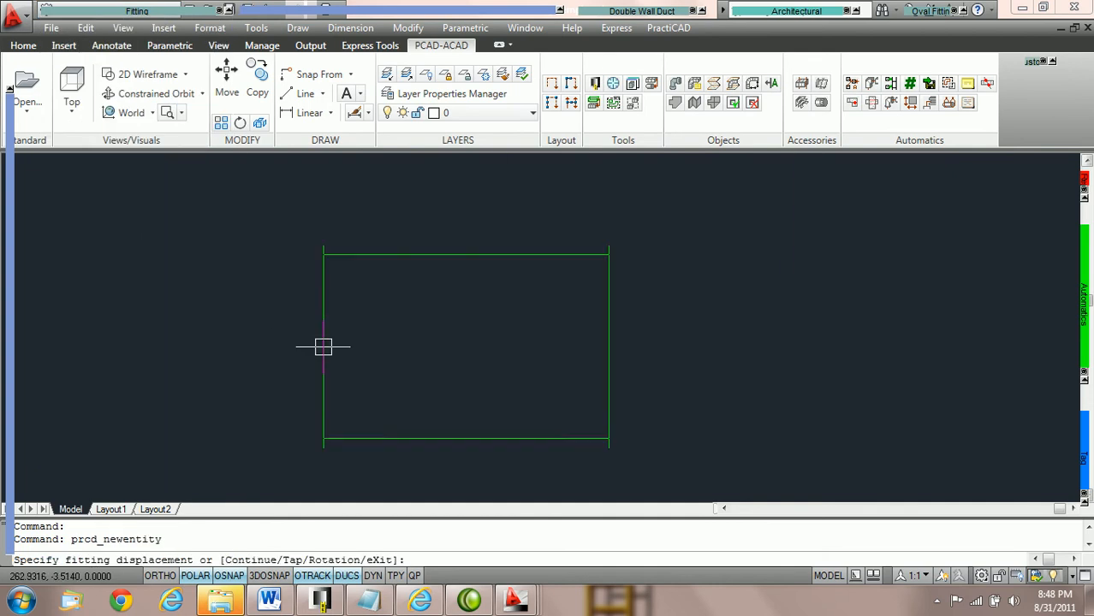
{"action": "left_click", "coordinate": [219, 326]}
{"action": "left_click", "coordinate": [323, 325]}
{"action": "key", "text": "Return"}
{"action": "key", "text": "Escape"}
{"action": "left_click", "coordinate": [239, 293]}
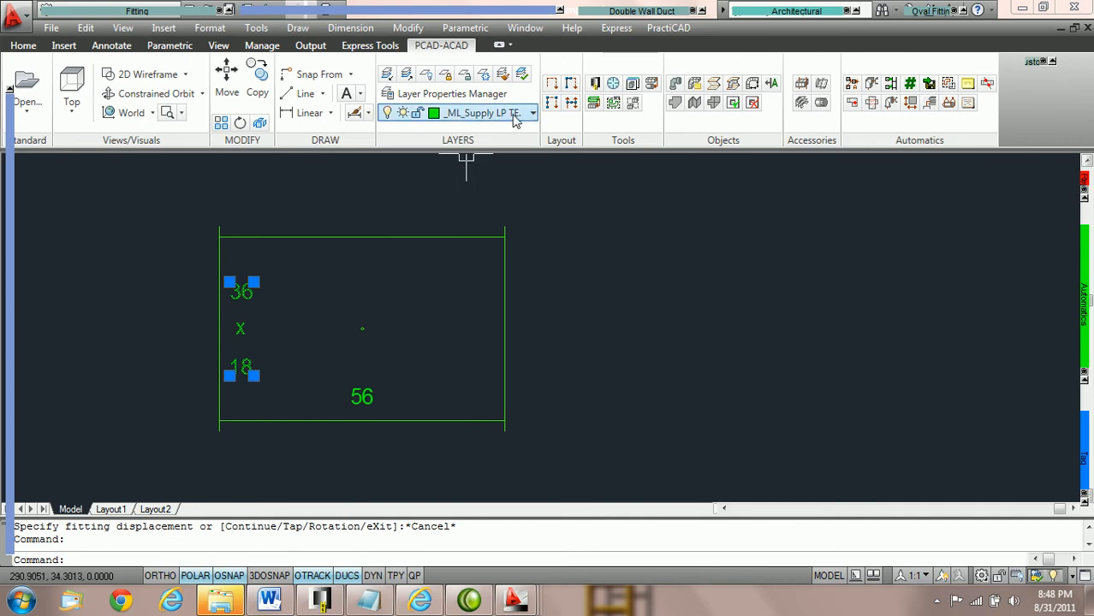
{"action": "middle_click_drag", "start_coordinate": [564, 297], "coordinate": [496, 292]}
{"action": "key", "text": "Escape"}
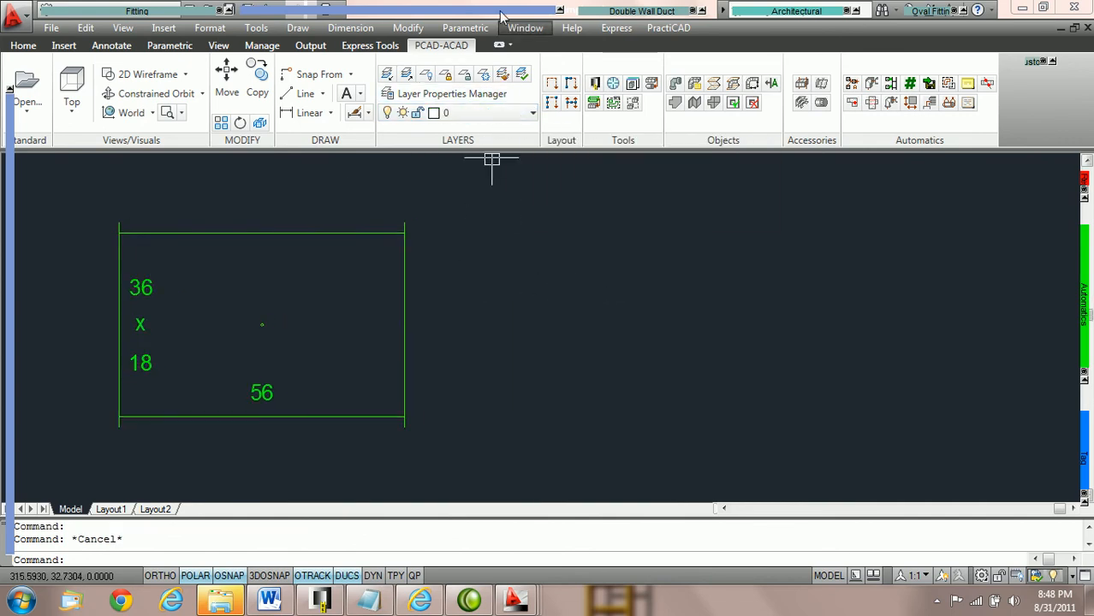
Step: Change the current specification to 6" WG and apply it to new fittings only
{"action": "mouse_move", "coordinate": [497, 19]}
{"action": "left_click", "coordinate": [543, 161]}
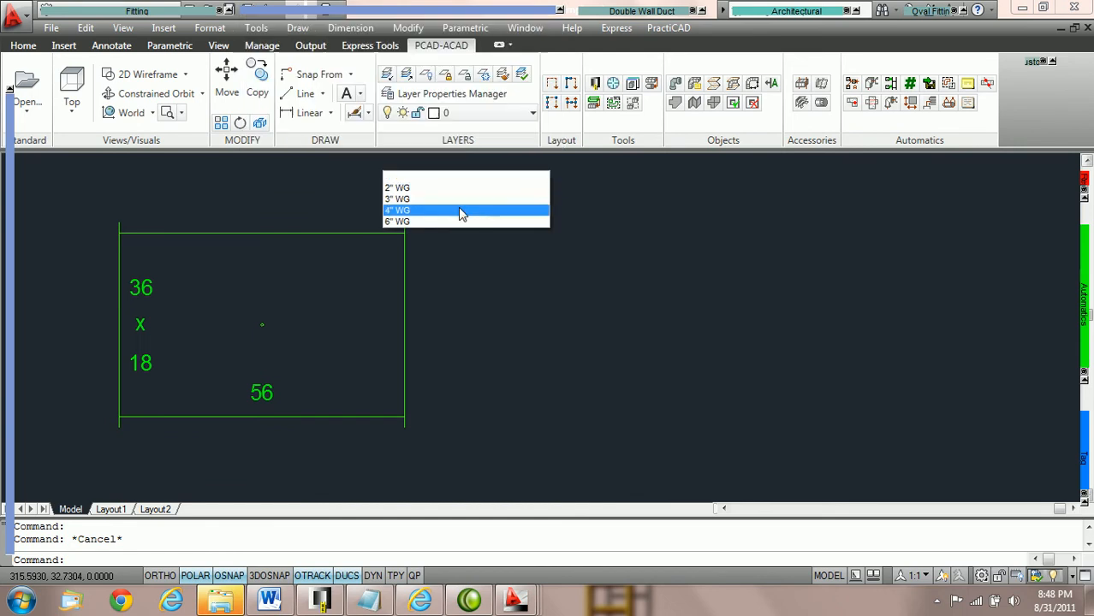
{"action": "left_click", "coordinate": [462, 222]}
{"action": "left_click", "coordinate": [658, 264]}
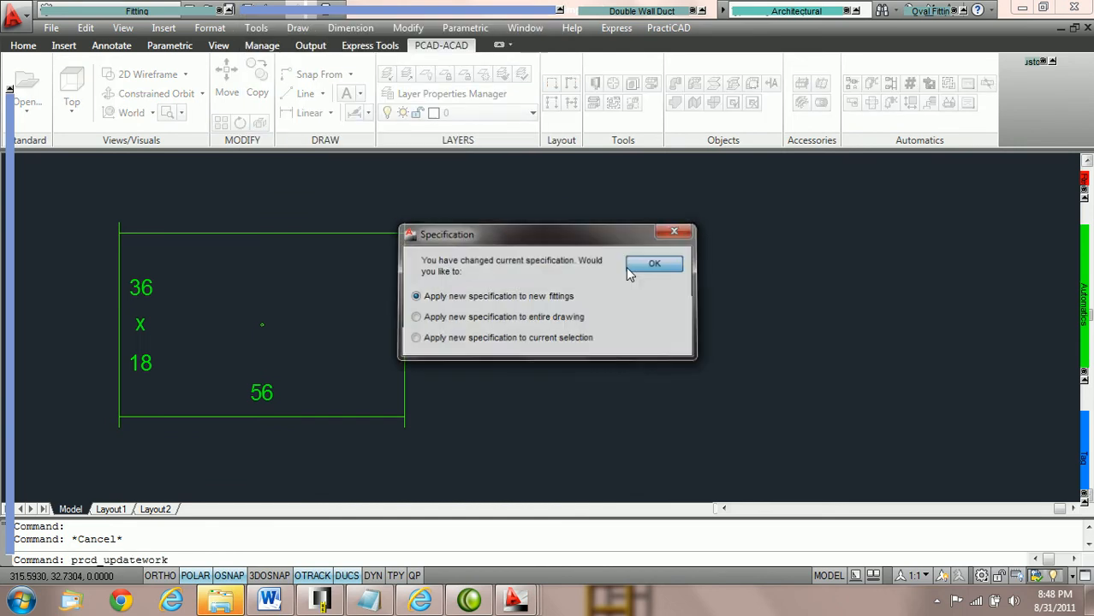
Step: Place a second 36 x 18 duct in line beside the first and select its size text to check its layer
{"action": "mouse_move", "coordinate": [53, 12]}
{"action": "left_click", "coordinate": [57, 32]}
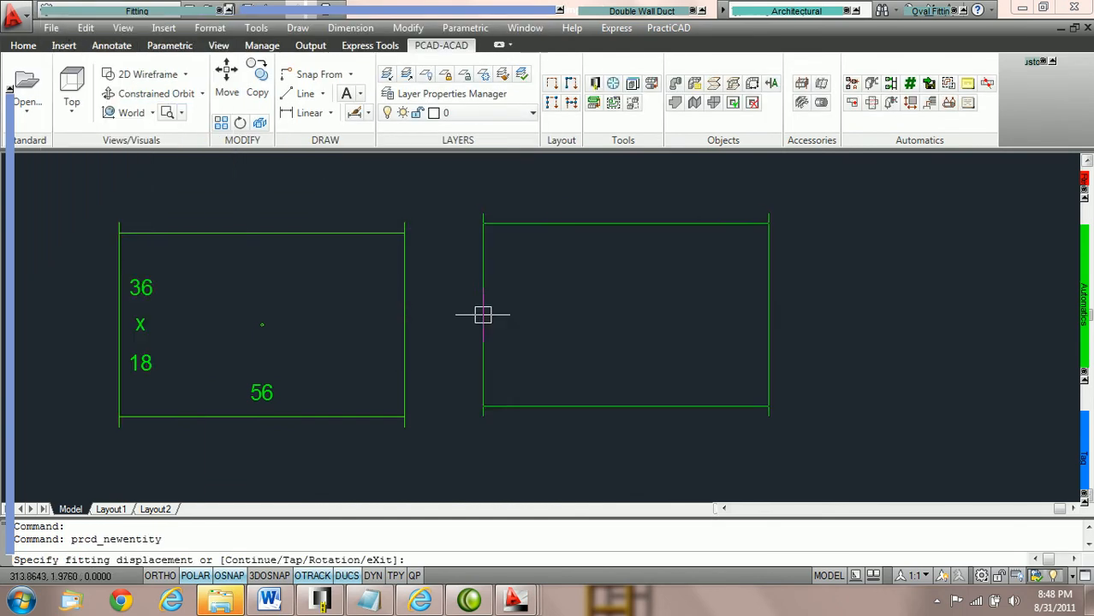
{"action": "left_click", "coordinate": [506, 322]}
{"action": "left_click", "coordinate": [551, 325]}
{"action": "left_click", "coordinate": [569, 324]}
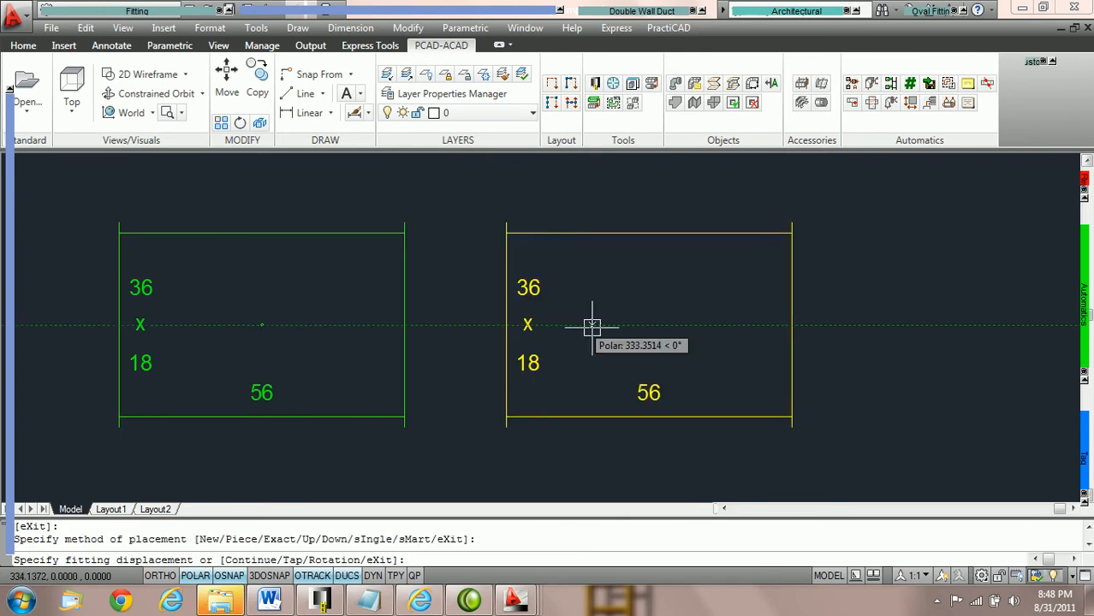
{"action": "scroll", "coordinate": [591, 326], "scroll_direction": "up", "scroll_amount": 2}
{"action": "key", "text": "Escape"}
{"action": "middle_click_drag", "start_coordinate": [620, 306], "coordinate": [523, 306]}
{"action": "left_click", "coordinate": [426, 275]}
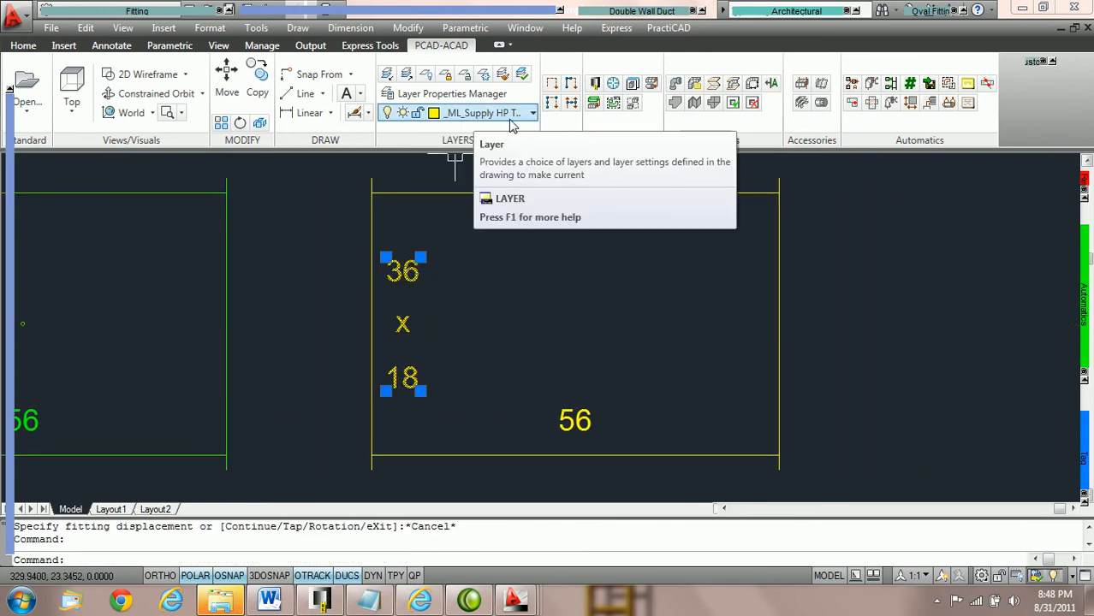
{"action": "scroll", "coordinate": [466, 324], "scroll_direction": "down", "scroll_amount": 3}
{"action": "key", "text": "Escape"}
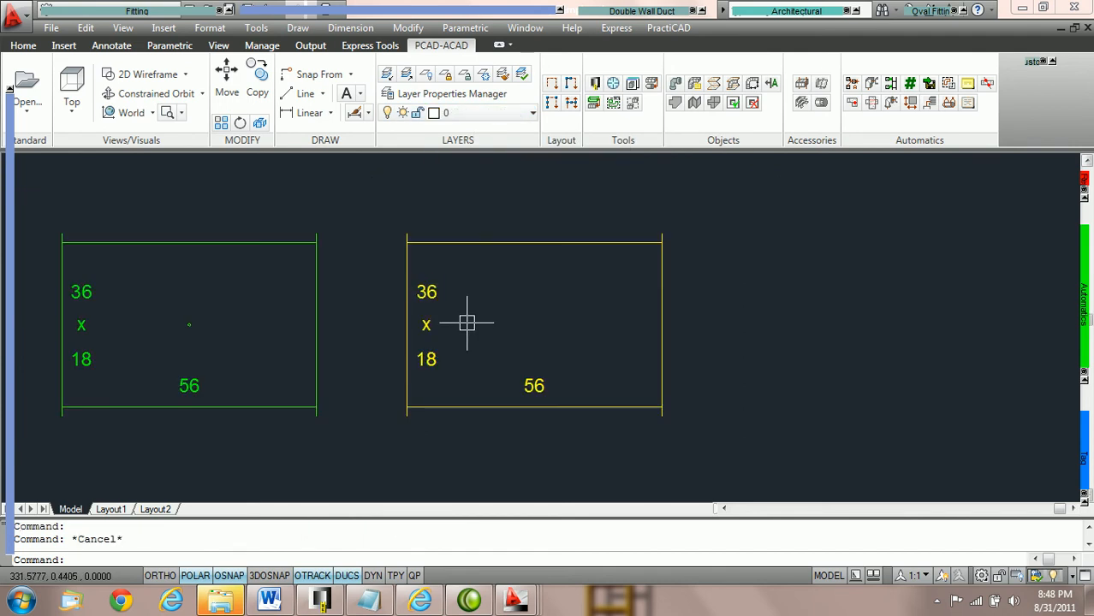
Step: Erase both ducts and their text from the drawing
{"action": "left_click", "coordinate": [522, 401]}
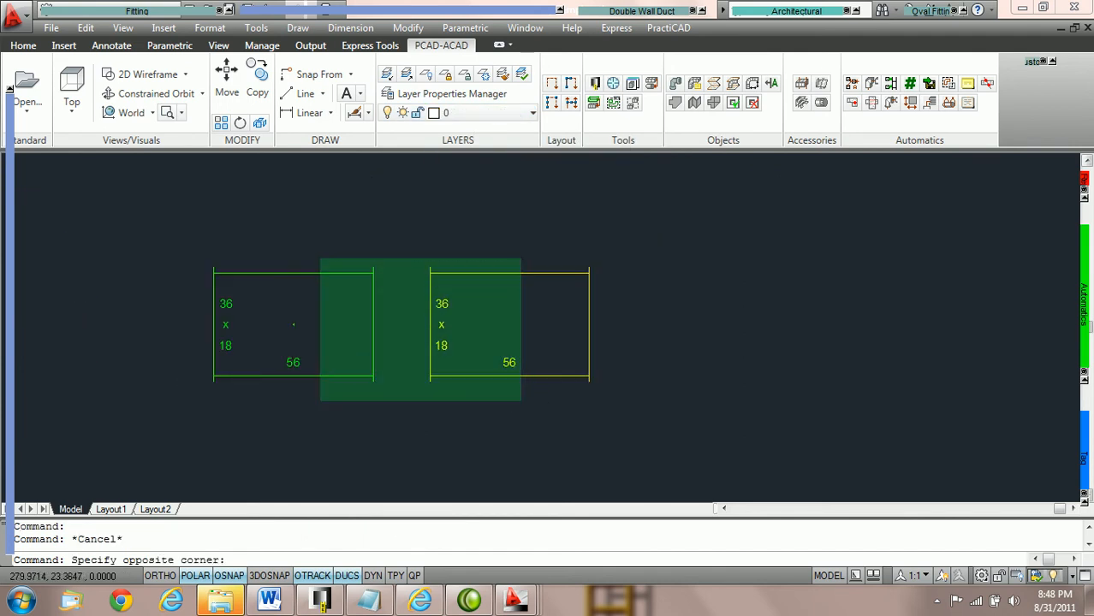
{"action": "left_click", "coordinate": [267, 242]}
{"action": "key", "text": "Delete"}
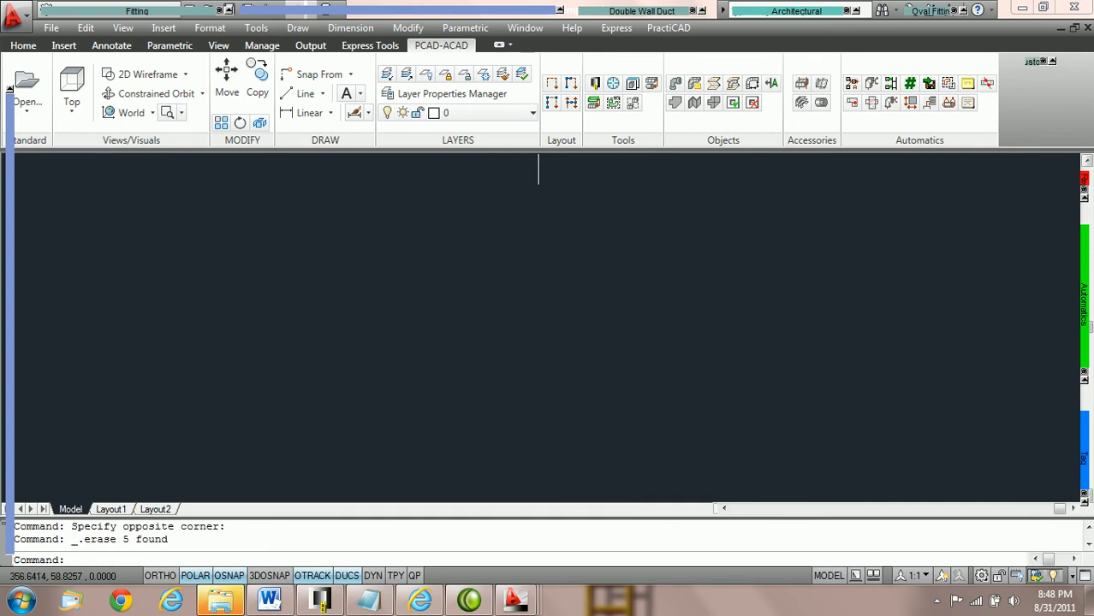
Step: Set the default Tag layer name to _MISC_TEXT in the library's layer presets, save the change and close the library
{"action": "left_click", "coordinate": [595, 85]}
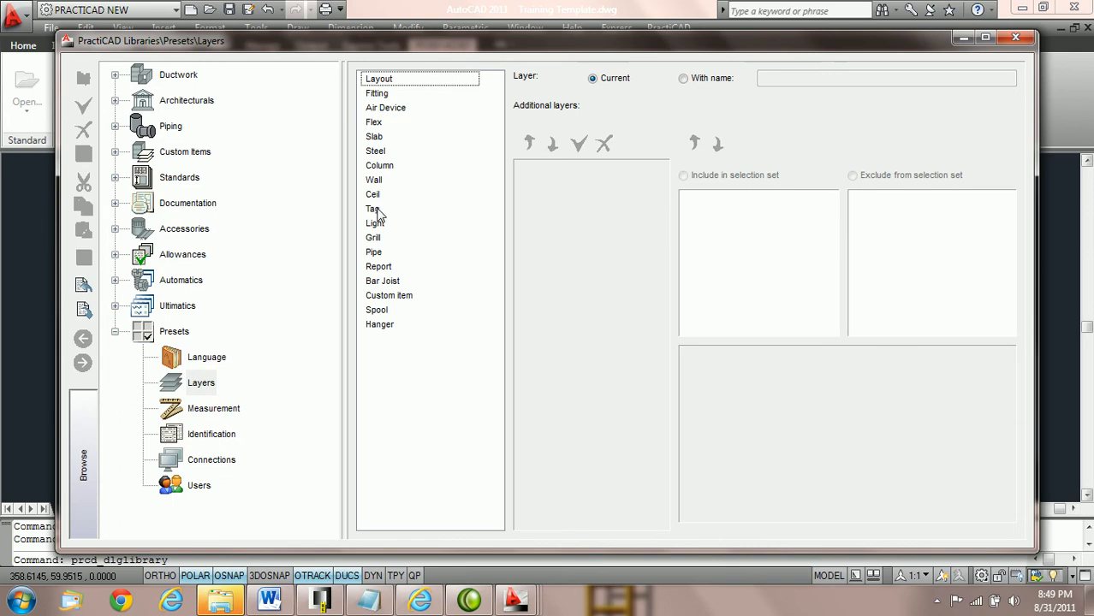
{"action": "left_click", "coordinate": [377, 210]}
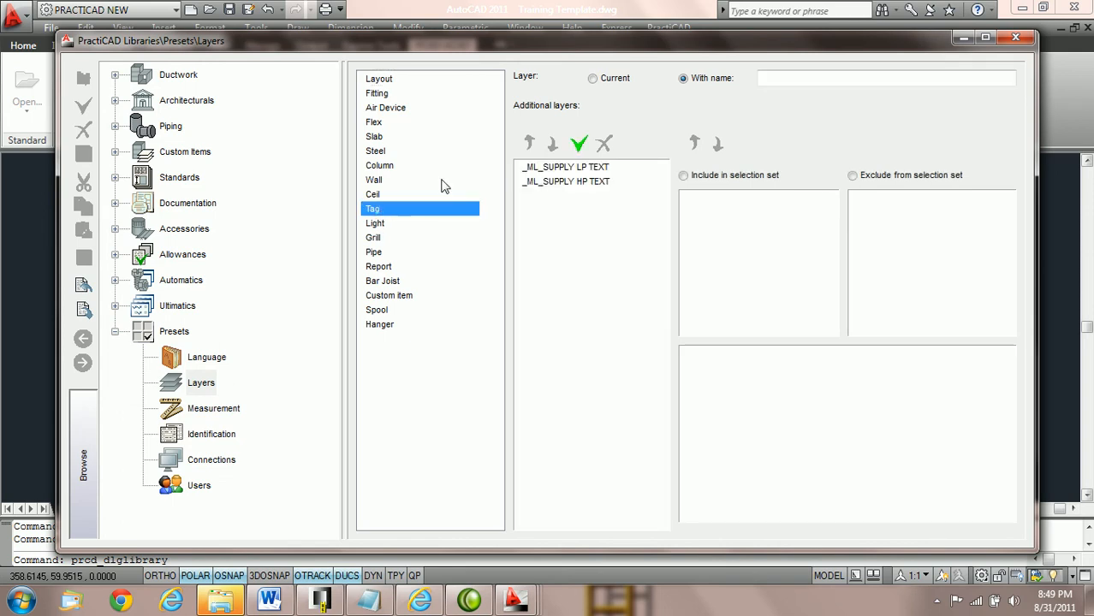
{"action": "left_click", "coordinate": [790, 77]}
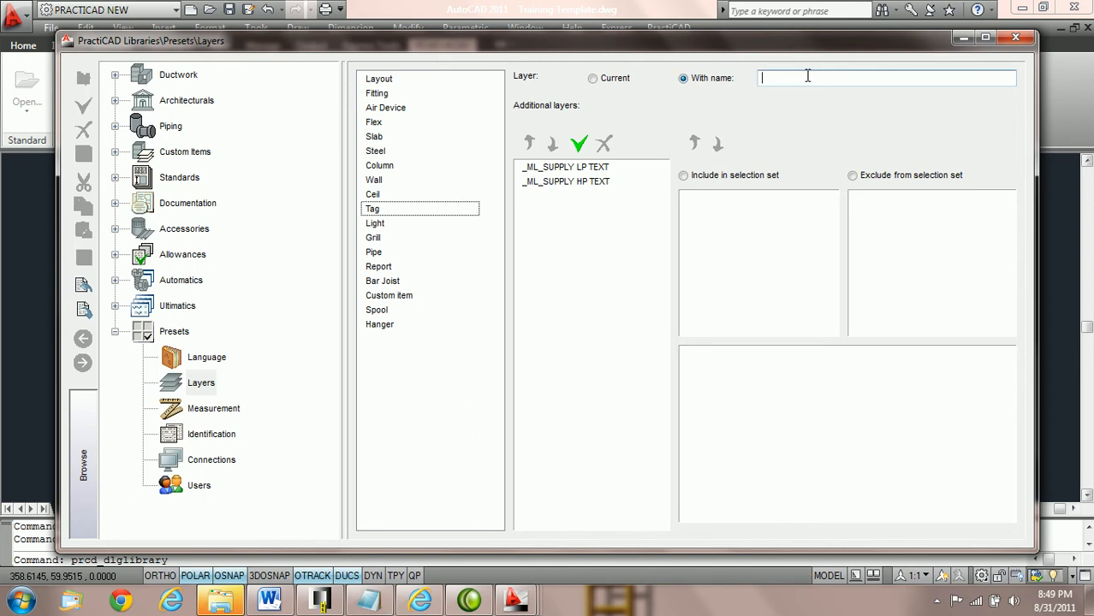
{"action": "type", "text": "_MISC_TEXT"}
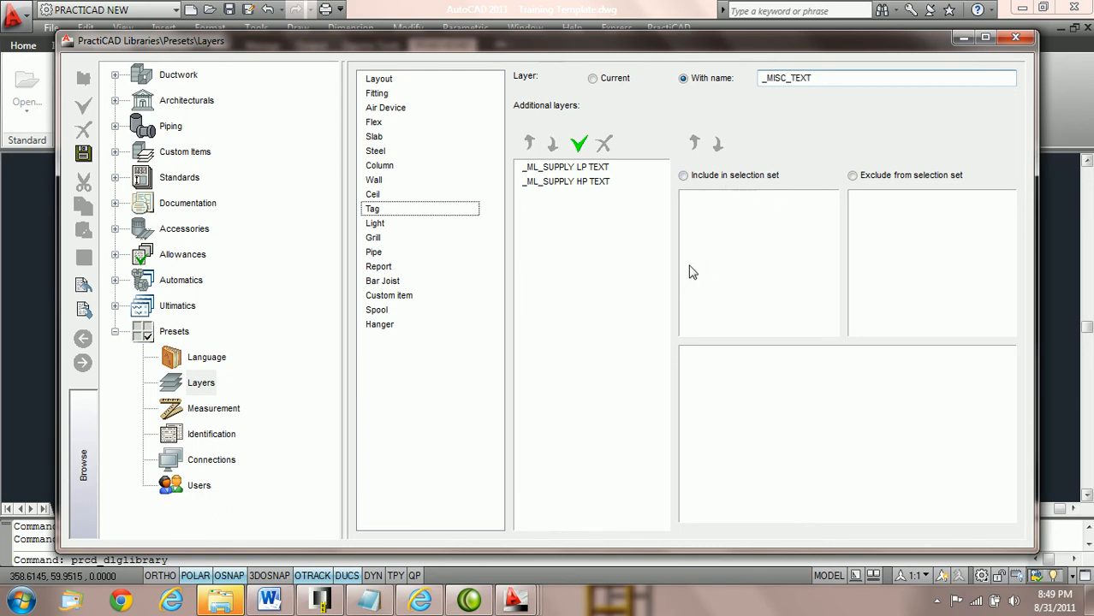
{"action": "left_click", "coordinate": [584, 182]}
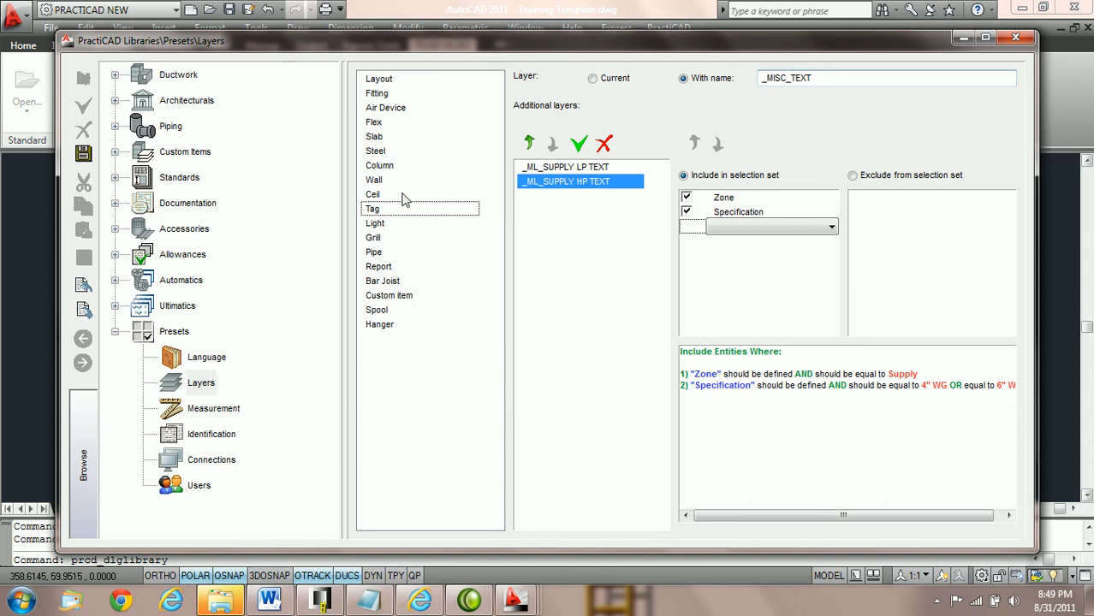
{"action": "left_click", "coordinate": [84, 155]}
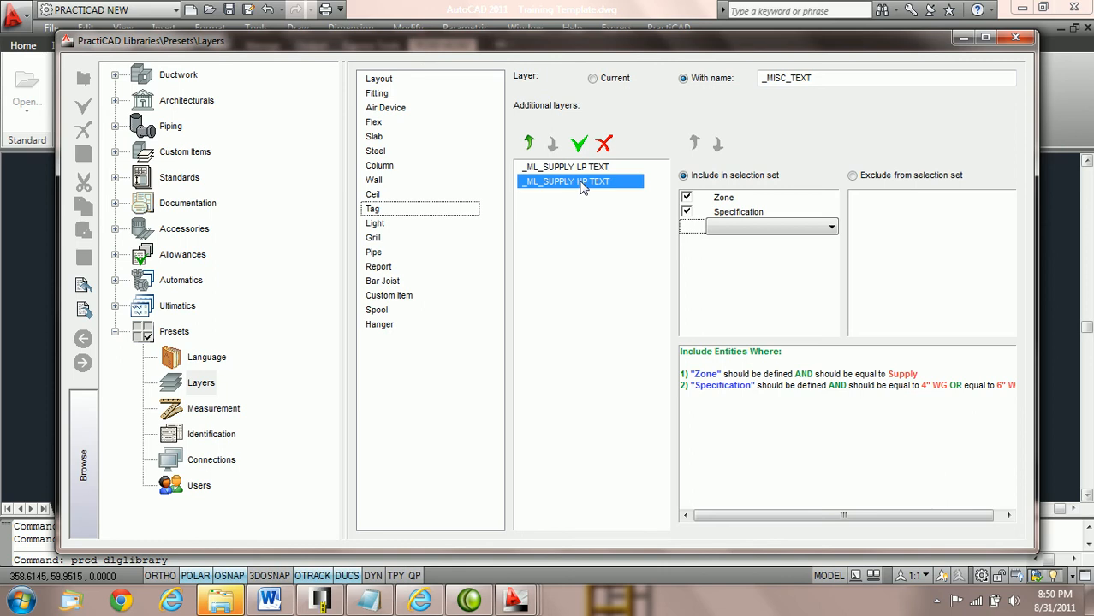
{"action": "left_click", "coordinate": [1016, 37]}
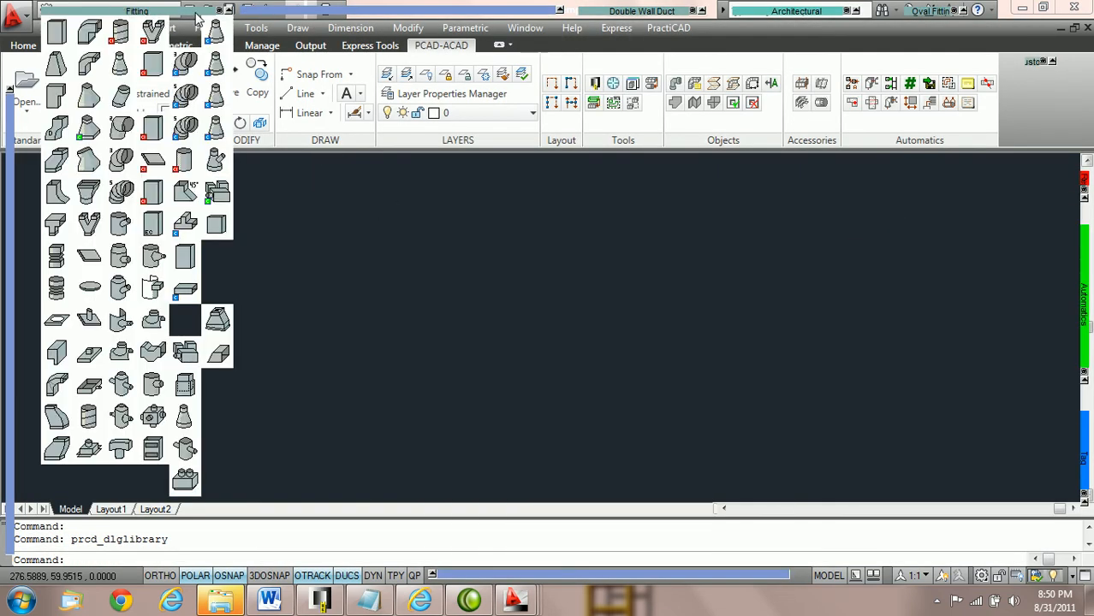
Step: Place a new 36 x 18 duct, 56 long, in the empty drawing
{"action": "left_click", "coordinate": [405, 319]}
{"action": "left_click", "coordinate": [448, 321]}
{"action": "key", "text": "Return"}
{"action": "key", "text": "Escape"}
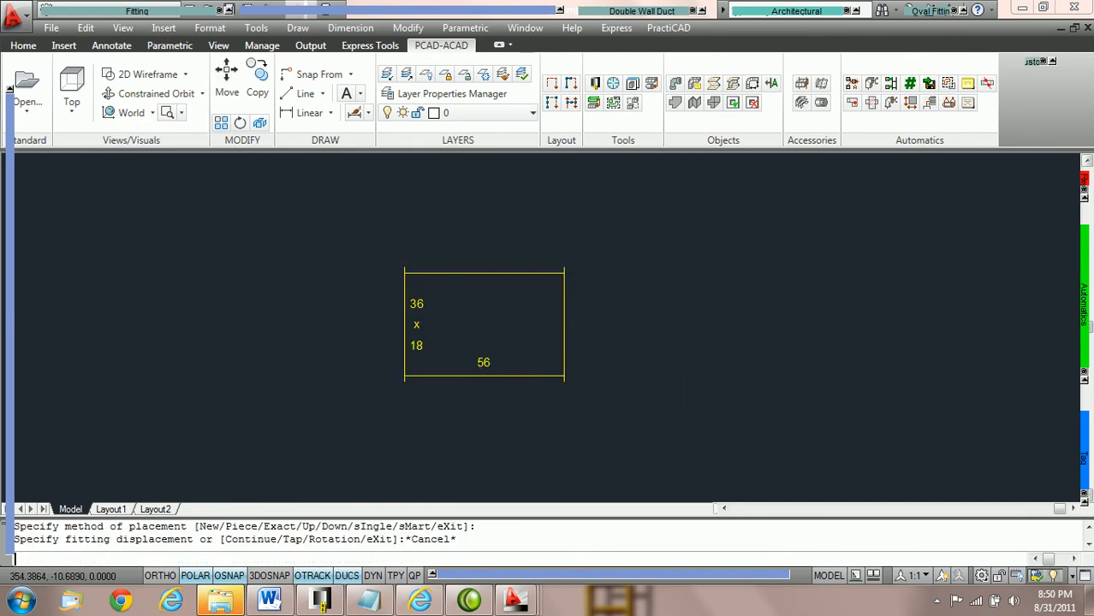
{"action": "mouse_move", "coordinate": [462, 12]}
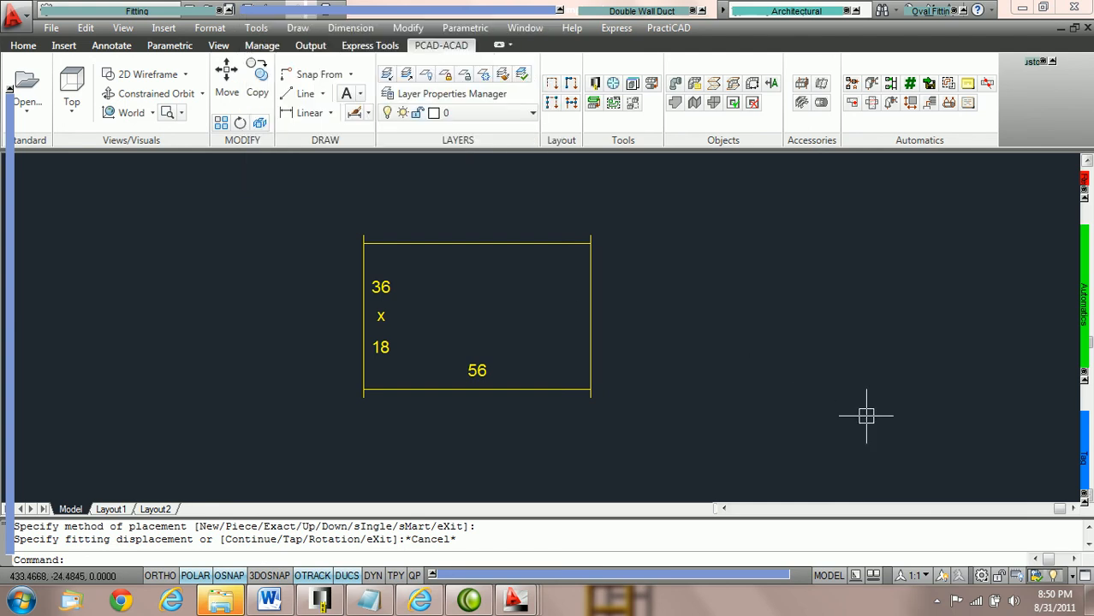
Step: Place an ELEVATION 0 NL tag inside the duct, and check its layer against the current zone and specification
{"action": "mouse_move", "coordinate": [1087, 457]}
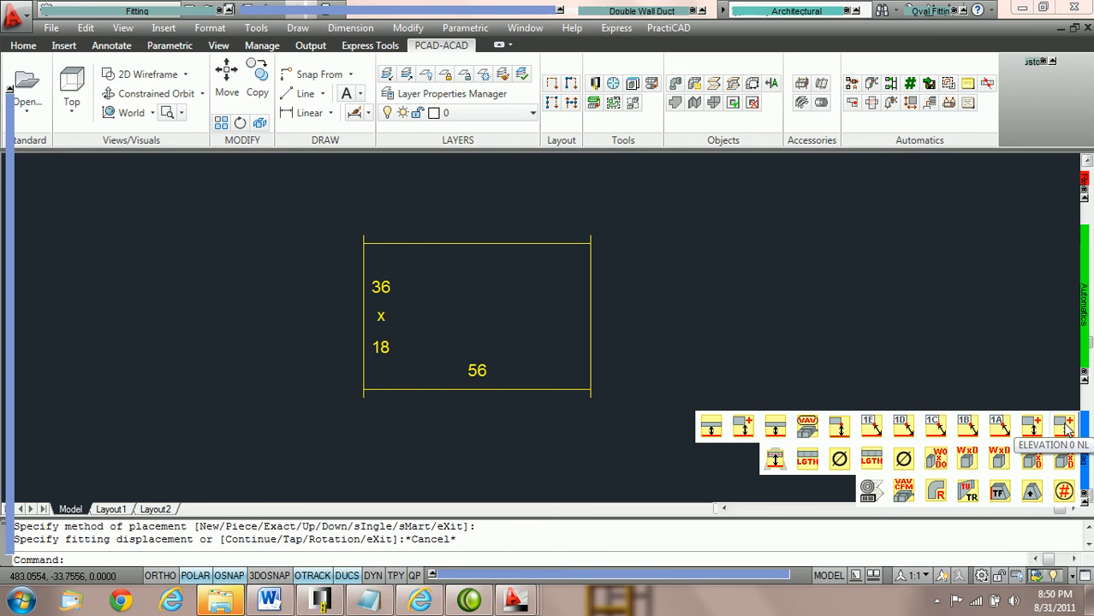
{"action": "left_click", "coordinate": [1064, 427]}
{"action": "left_click", "coordinate": [490, 244]}
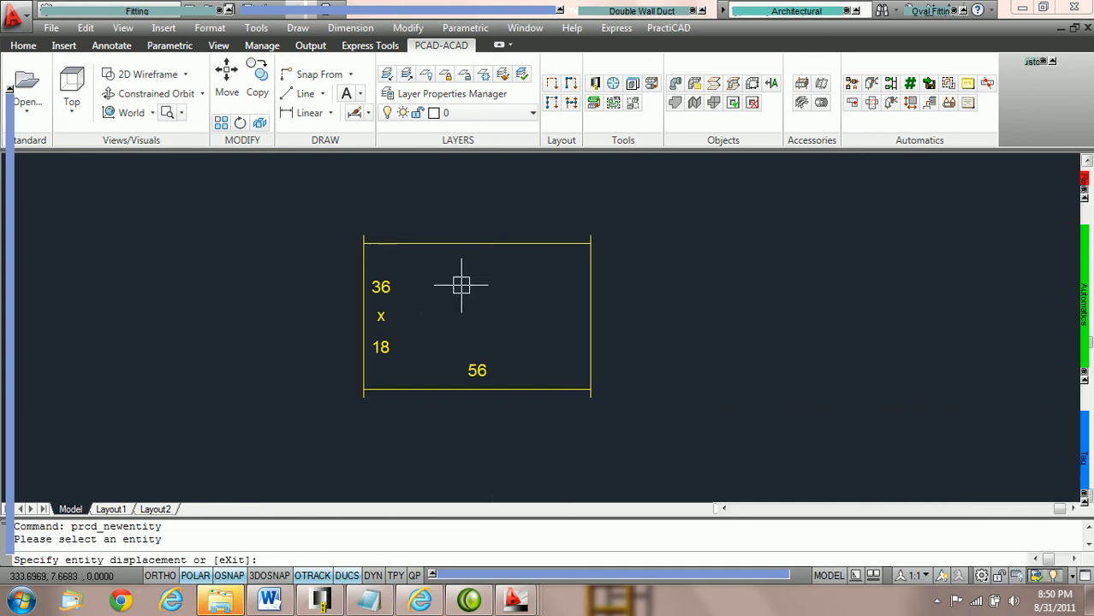
{"action": "left_click", "coordinate": [471, 287]}
{"action": "left_click", "coordinate": [471, 287]}
{"action": "scroll", "coordinate": [481, 298], "scroll_direction": "up", "scroll_amount": 2}
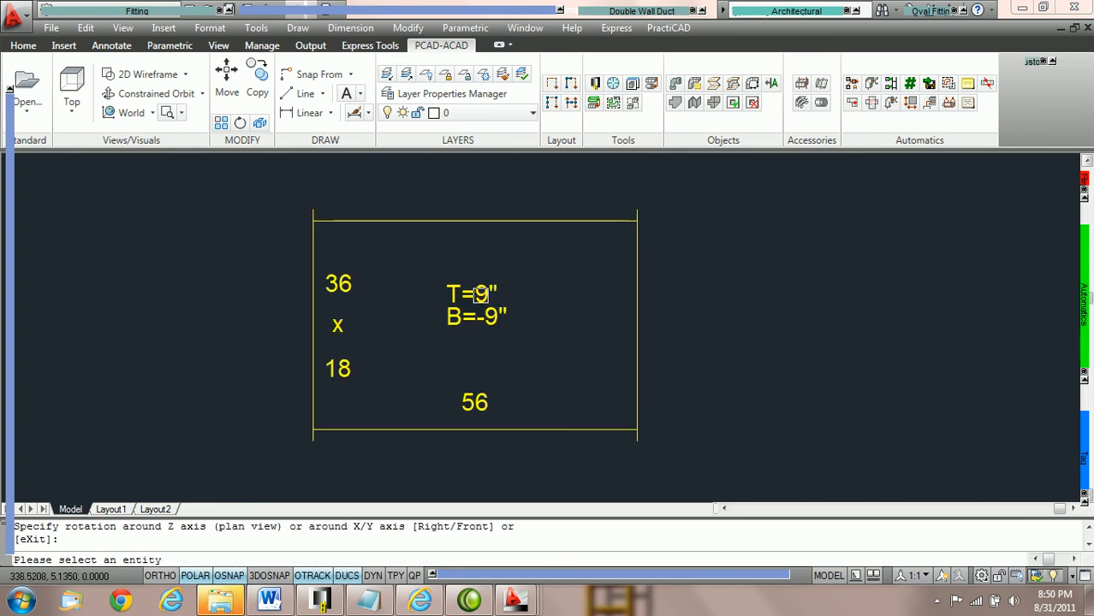
{"action": "key", "text": "Escape"}
{"action": "left_click", "coordinate": [509, 307]}
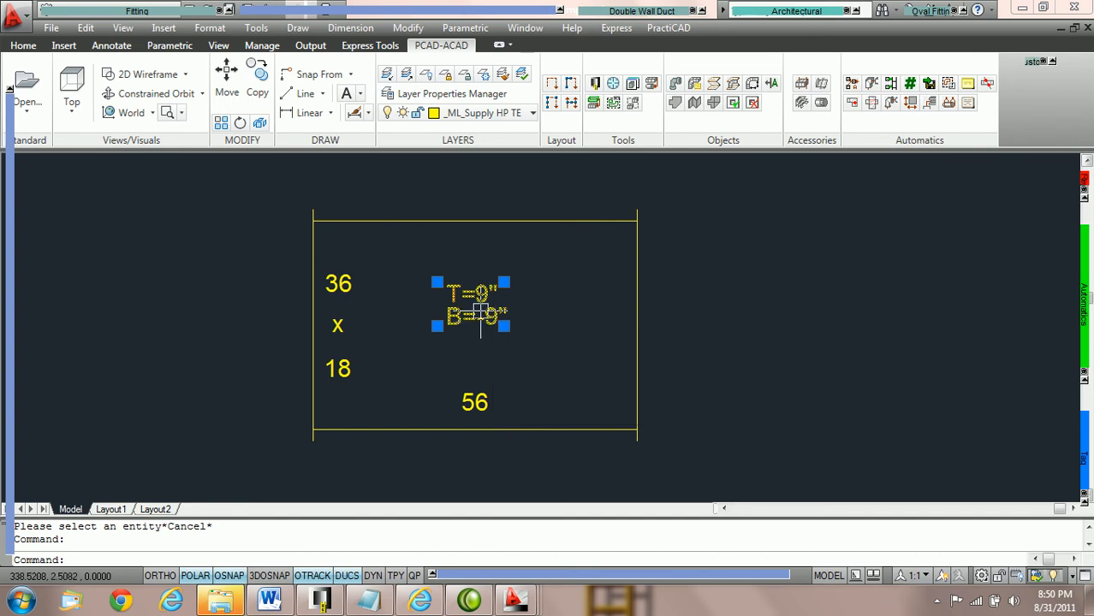
{"action": "key", "text": "Escape"}
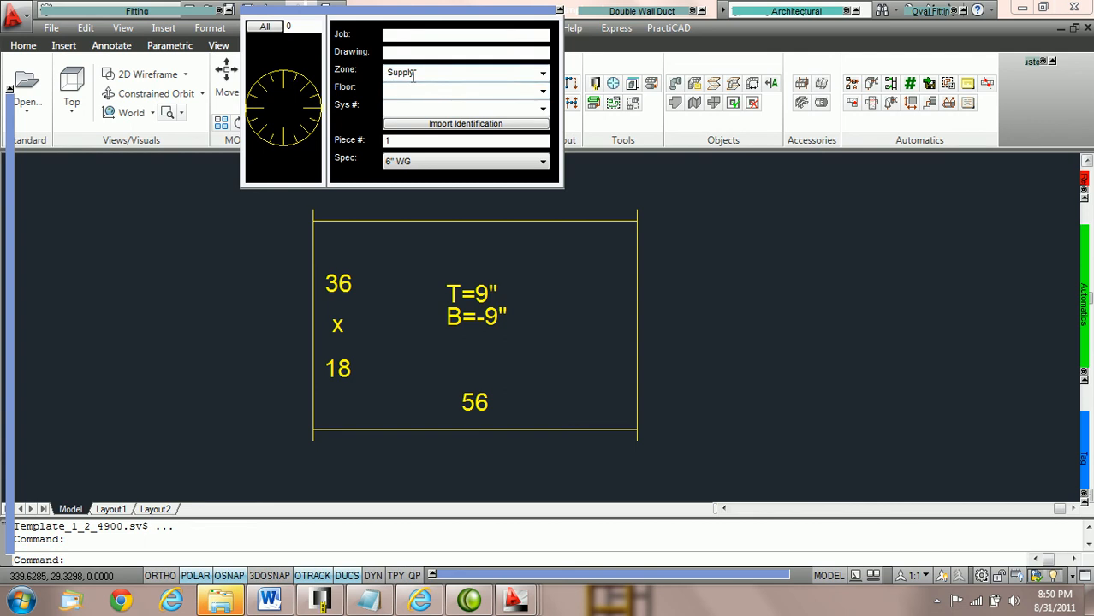
{"action": "left_click", "coordinate": [407, 166]}
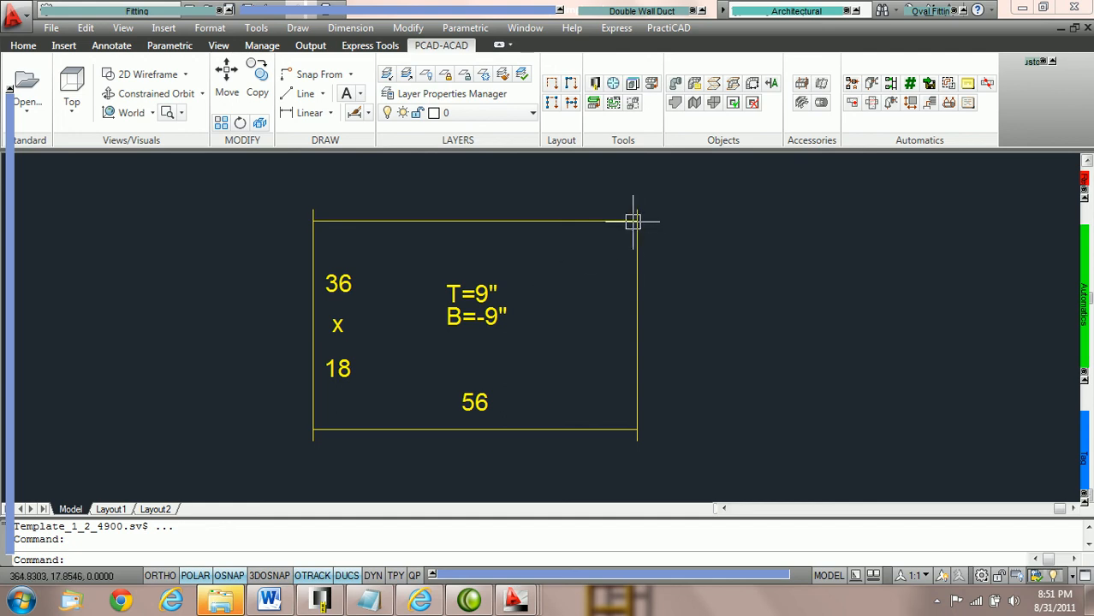
Step: Add a new additional layer named _ML_ELEVATION TEXT to the Tag layer presets in the library
{"action": "left_click", "coordinate": [596, 84]}
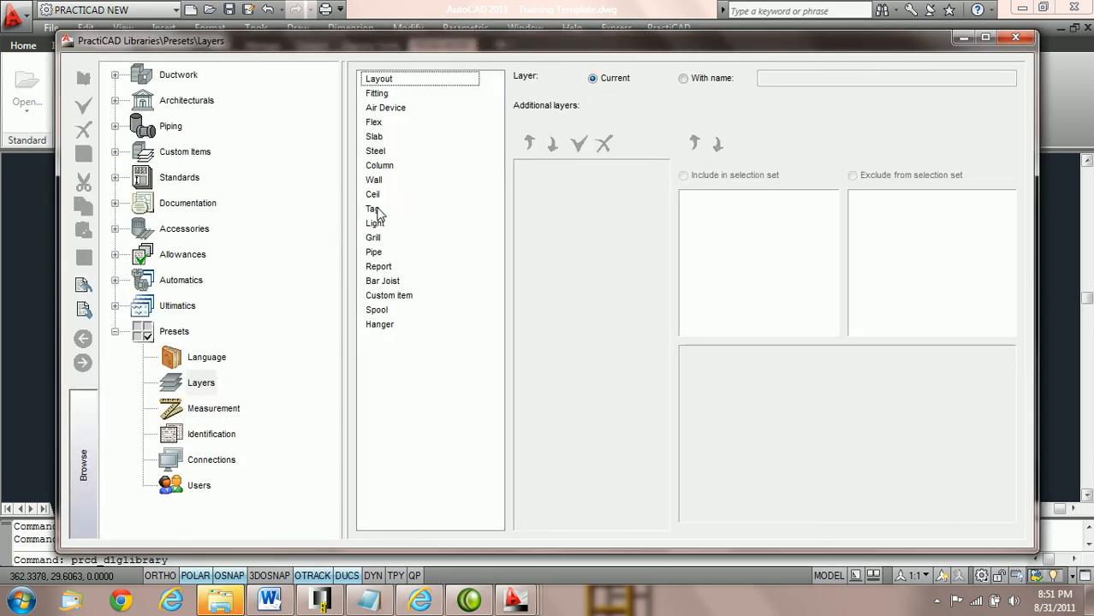
{"action": "left_click", "coordinate": [375, 209]}
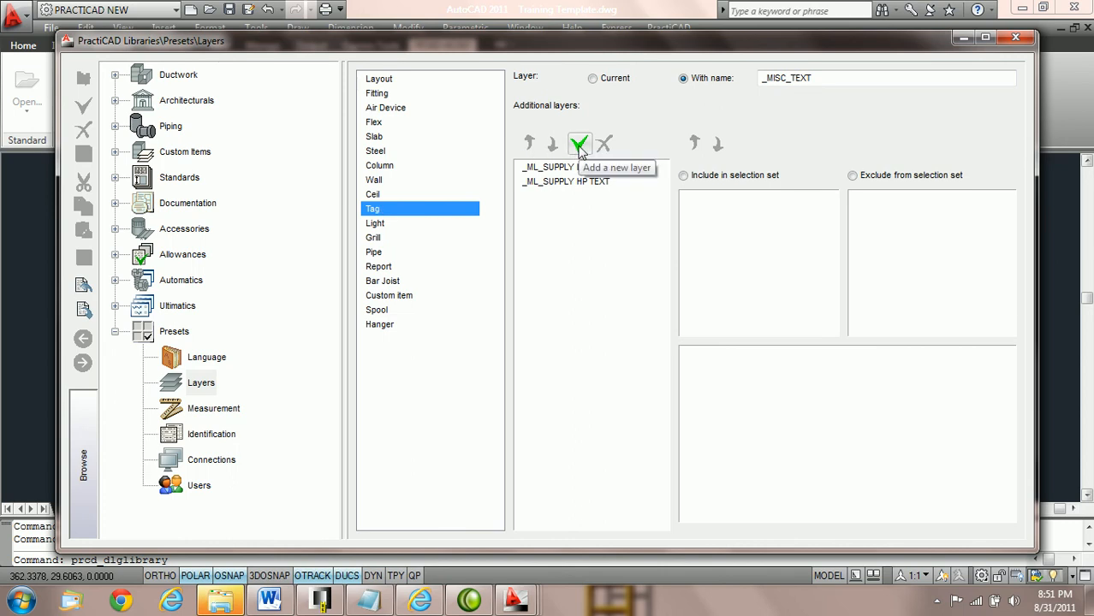
{"action": "left_click", "coordinate": [578, 145]}
{"action": "type", "text": "_ML"}
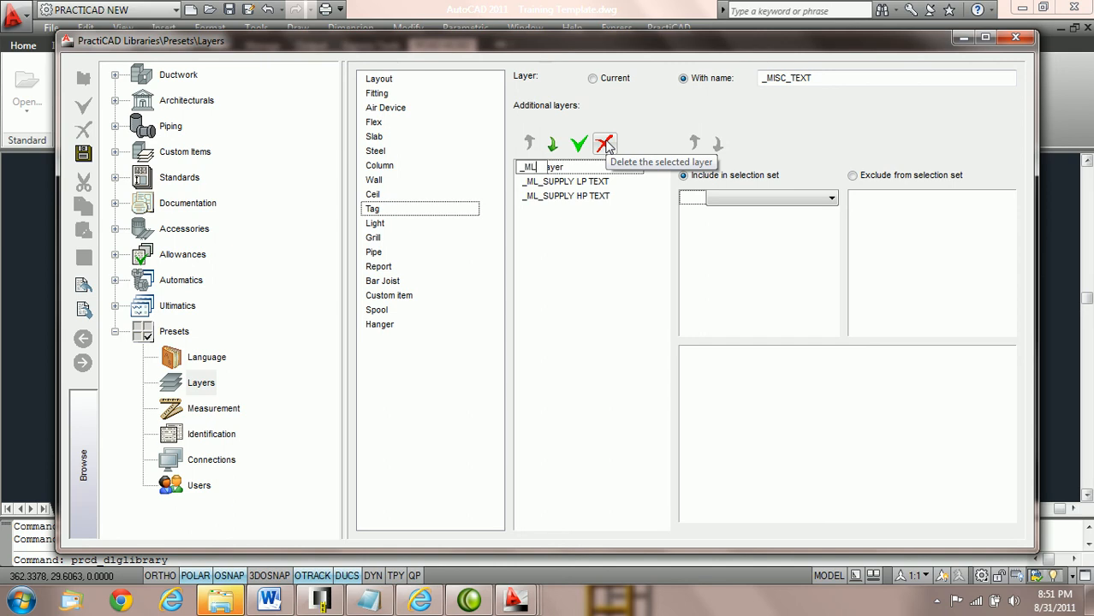
{"action": "type", "text": "_ELEVATION TEXT"}
{"action": "key", "text": "BackSpace"}
{"action": "key", "text": "BackSpace"}
{"action": "type", "text": "XT"}
{"action": "key", "text": "Return"}
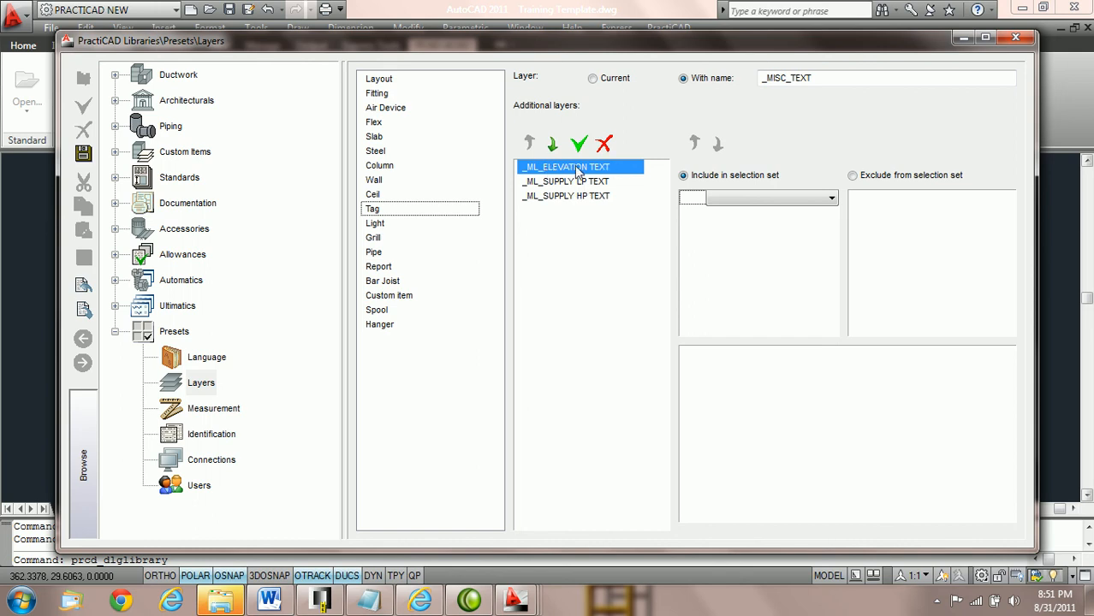
Step: Move _ML_ELEVATION TEXT down to the end of the additional layers and back up to first place
{"action": "left_click", "coordinate": [554, 146]}
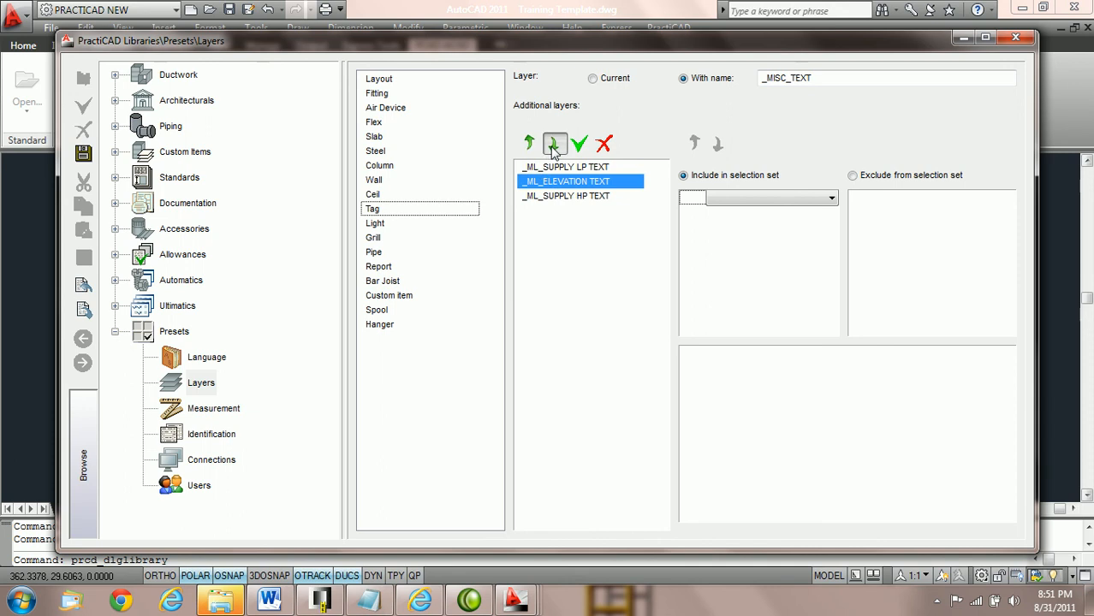
{"action": "left_click", "coordinate": [553, 146]}
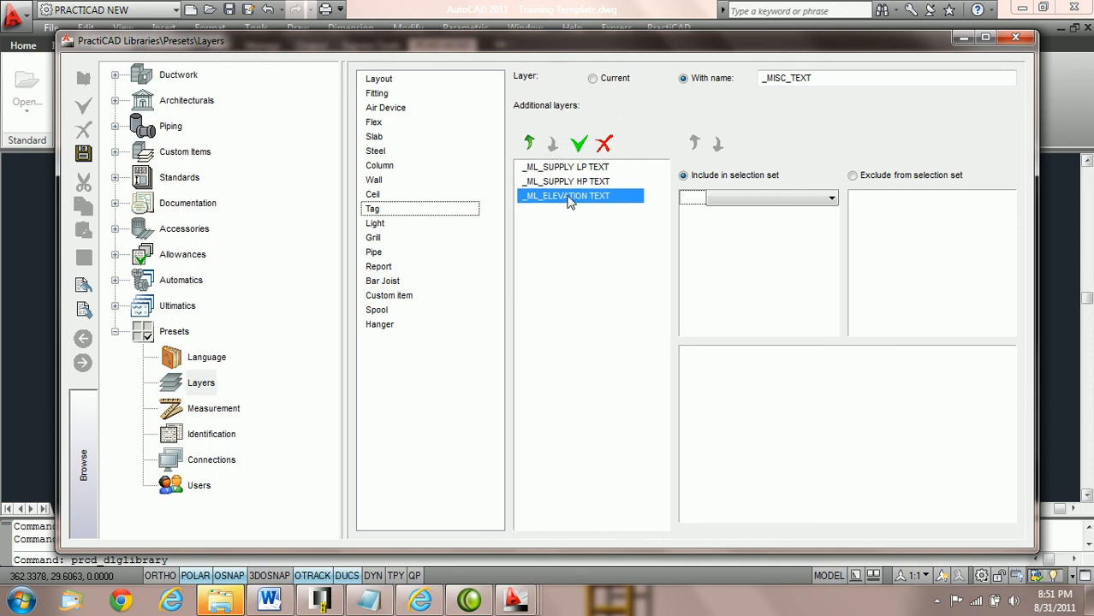
{"action": "left_click", "coordinate": [530, 145]}
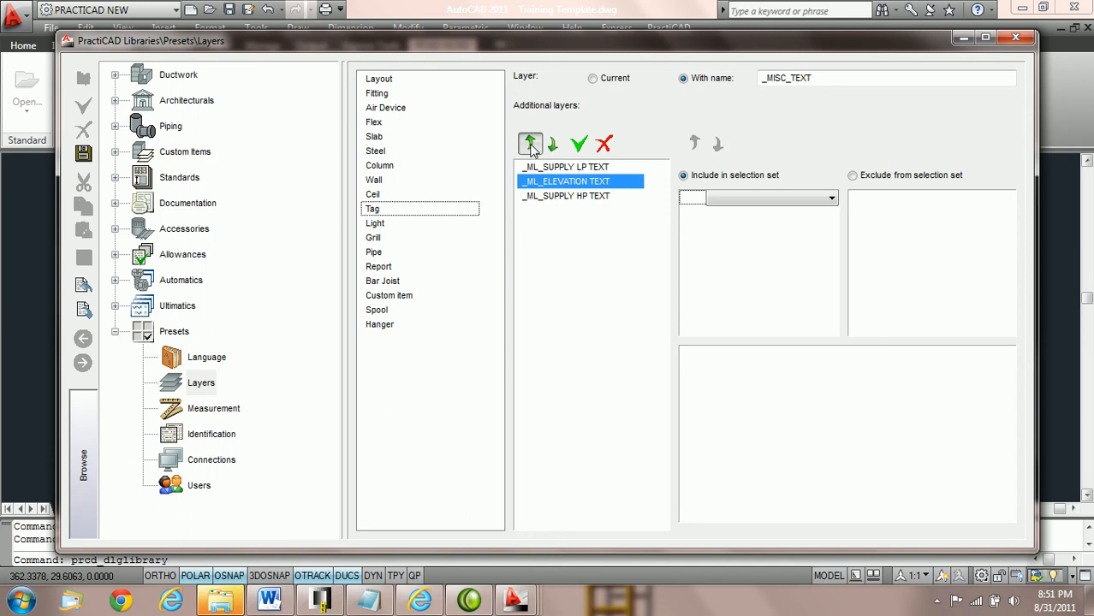
{"action": "left_click", "coordinate": [530, 145]}
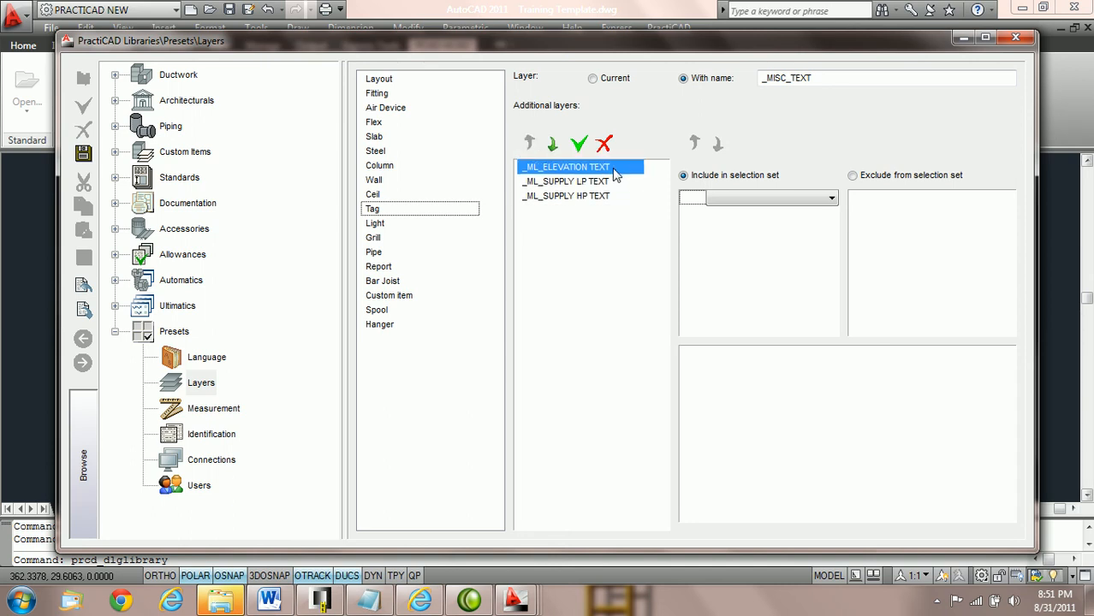
Step: Make _ML_ELEVATION TEXT include only entities whose Name is defined and equal to ELEVATION 0 NL, then save the presets and close the library
{"action": "left_click", "coordinate": [832, 199]}
{"action": "key", "text": "n"}
{"action": "left_click", "coordinate": [745, 204]}
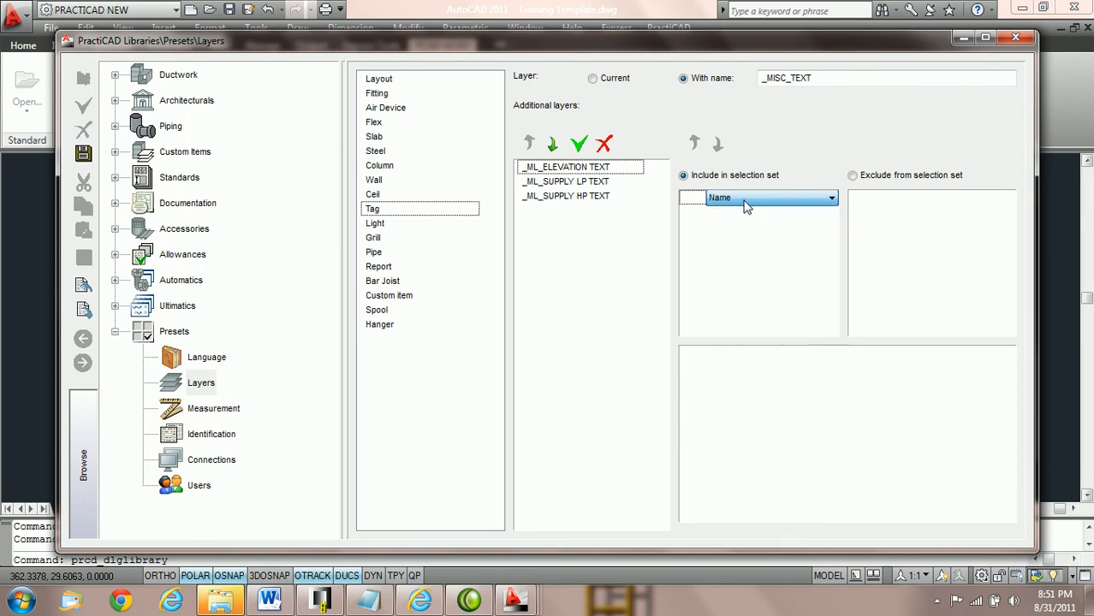
{"action": "left_click", "coordinate": [875, 201]}
{"action": "left_click", "coordinate": [925, 199]}
{"action": "left_click", "coordinate": [887, 221]}
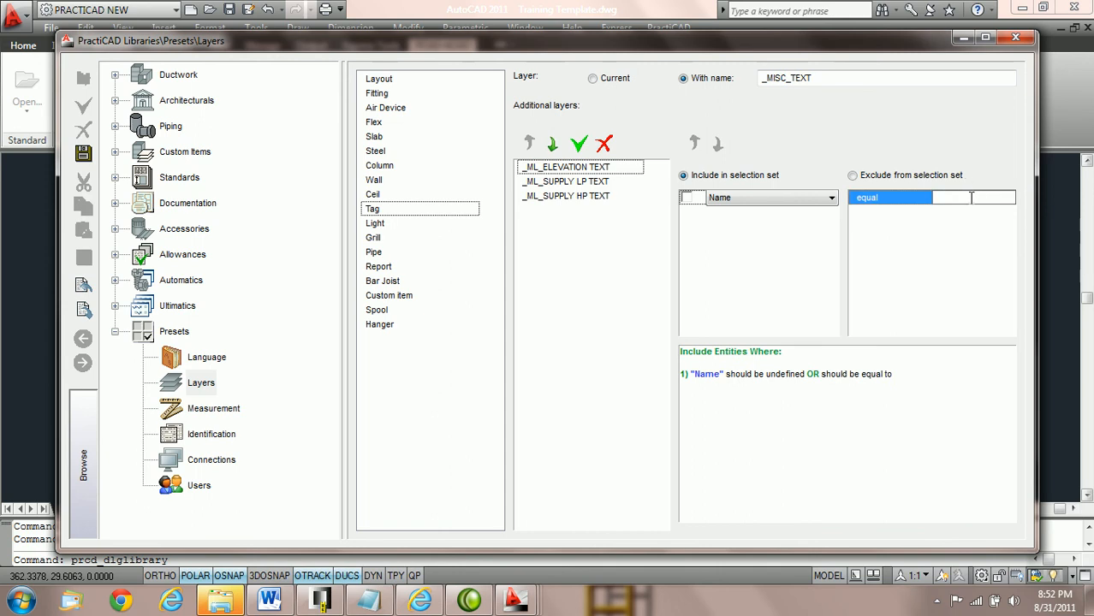
{"action": "type", "text": "ELEVATION 0 NL"}
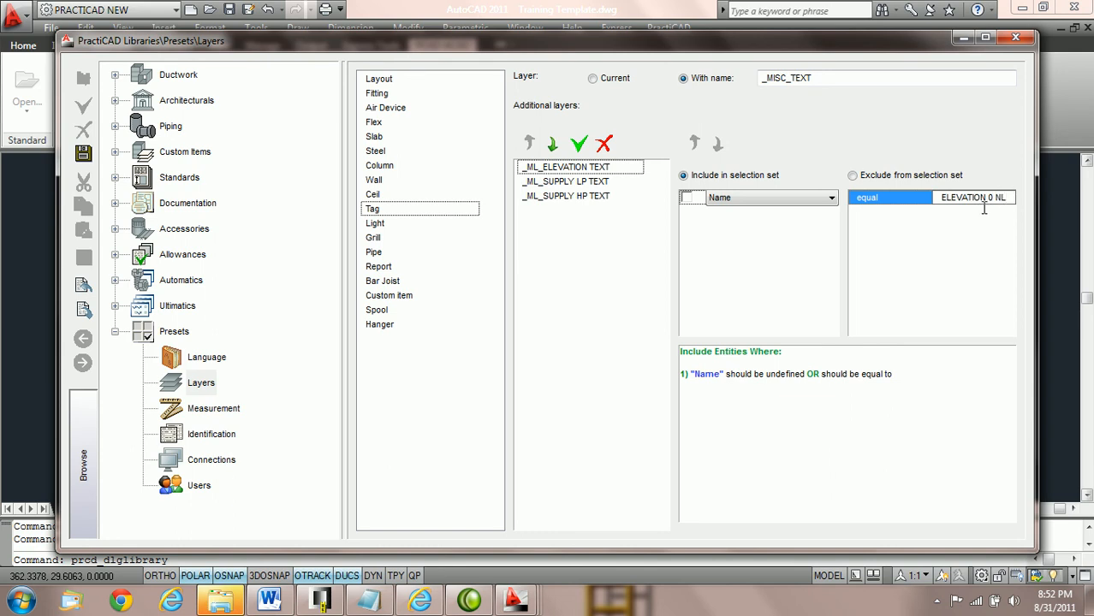
{"action": "left_click", "coordinate": [688, 198]}
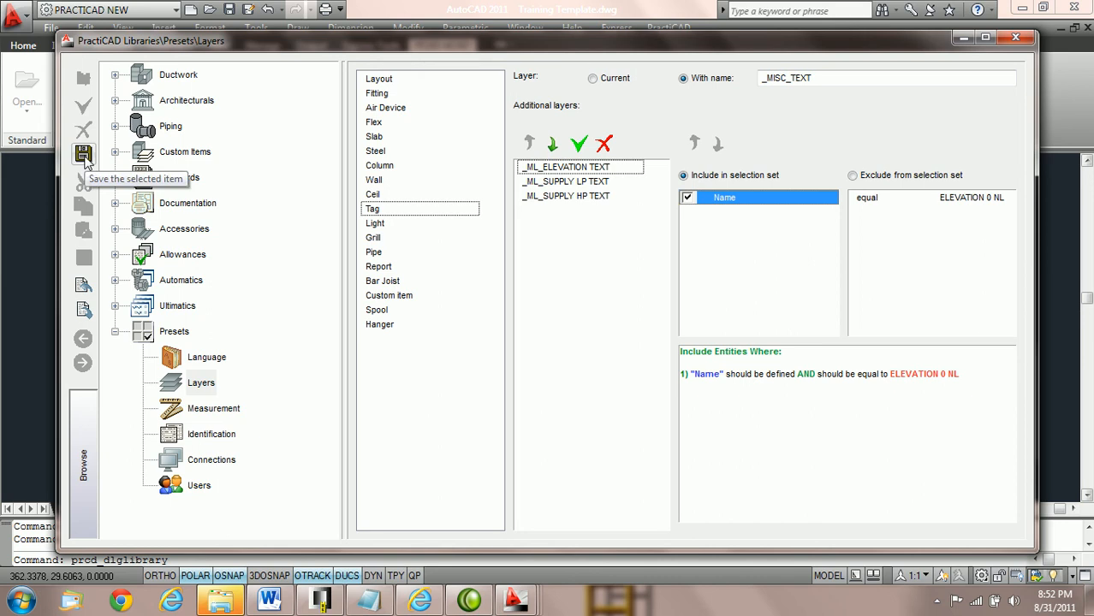
{"action": "left_click", "coordinate": [83, 156]}
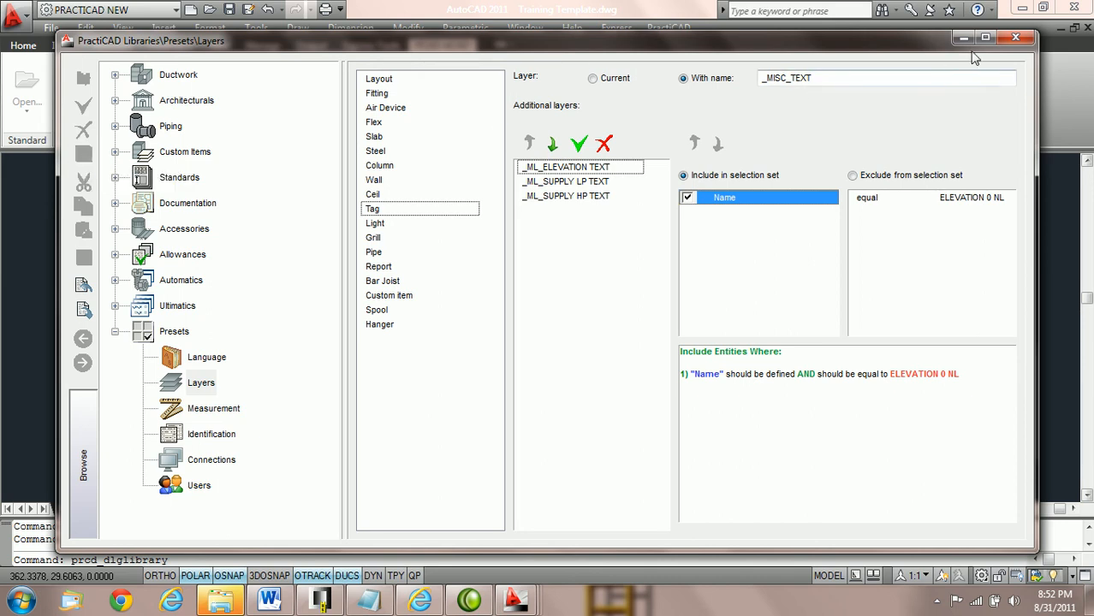
{"action": "left_click", "coordinate": [1011, 40]}
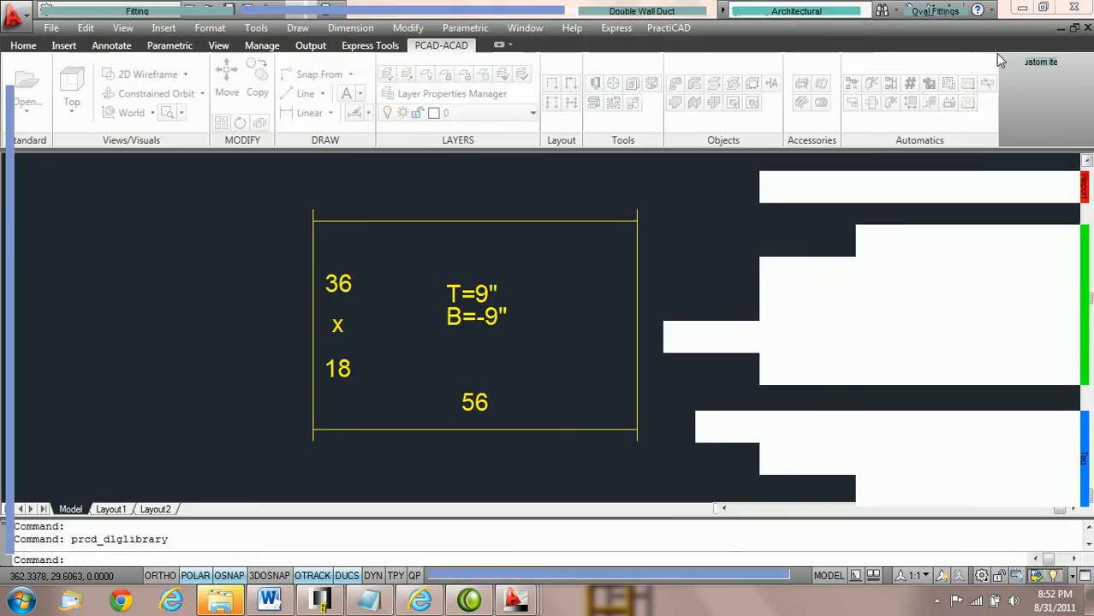
Step: Delete the existing elevation tag from inside the duct
{"action": "middle_click_drag", "start_coordinate": [653, 292], "coordinate": [618, 286]}
{"action": "left_click", "coordinate": [423, 296]}
{"action": "key", "text": "Delete"}
Step: Place a new ELEVATION 0 NL tag inside the duct and check which layer it is on
{"action": "mouse_move", "coordinate": [1082, 441]}
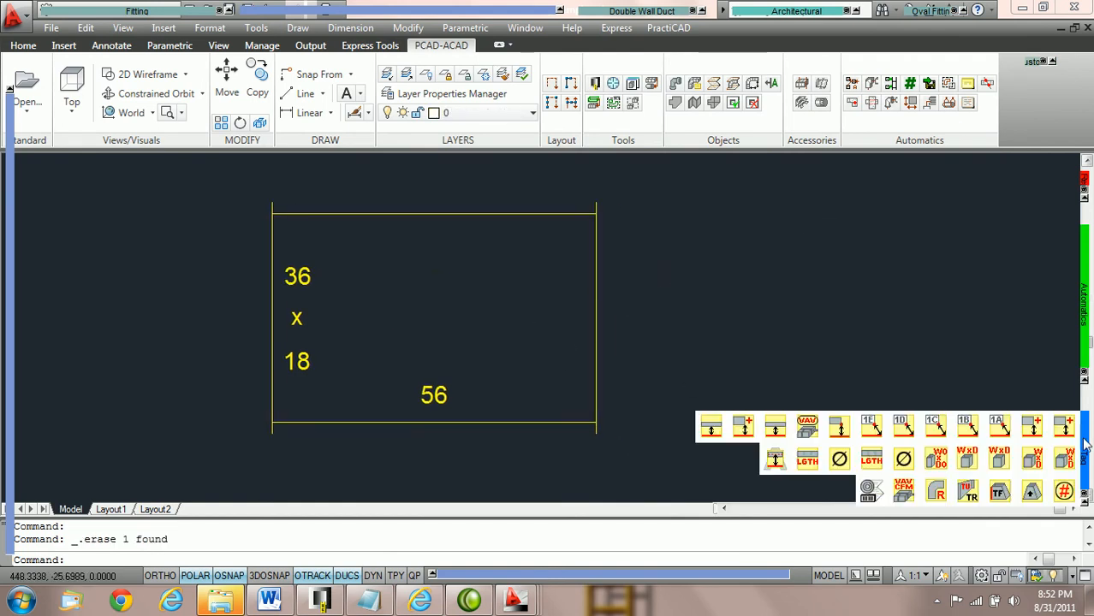
{"action": "left_click", "coordinate": [1065, 431]}
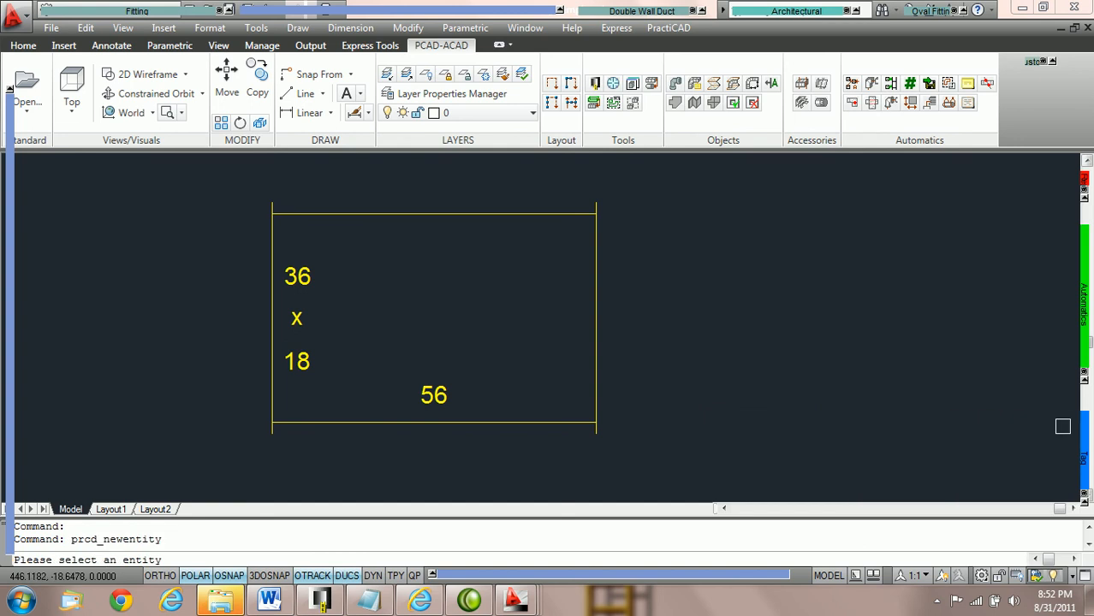
{"action": "left_click", "coordinate": [496, 215]}
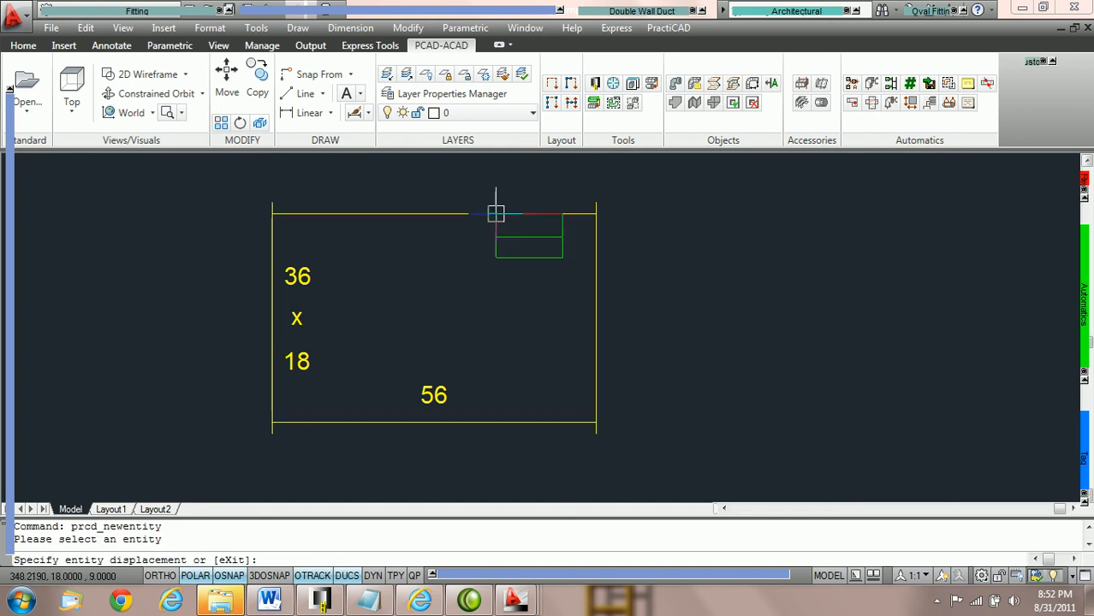
{"action": "left_click", "coordinate": [387, 270]}
{"action": "left_click", "coordinate": [416, 272]}
{"action": "key", "text": "Escape"}
{"action": "left_click", "coordinate": [430, 316]}
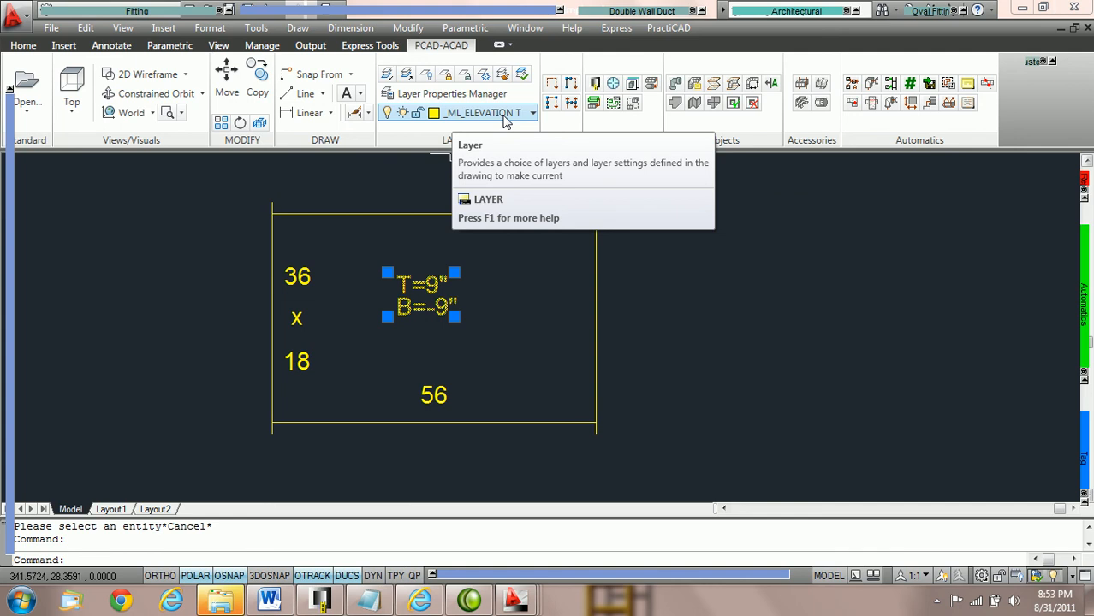
{"action": "key", "text": "Escape"}
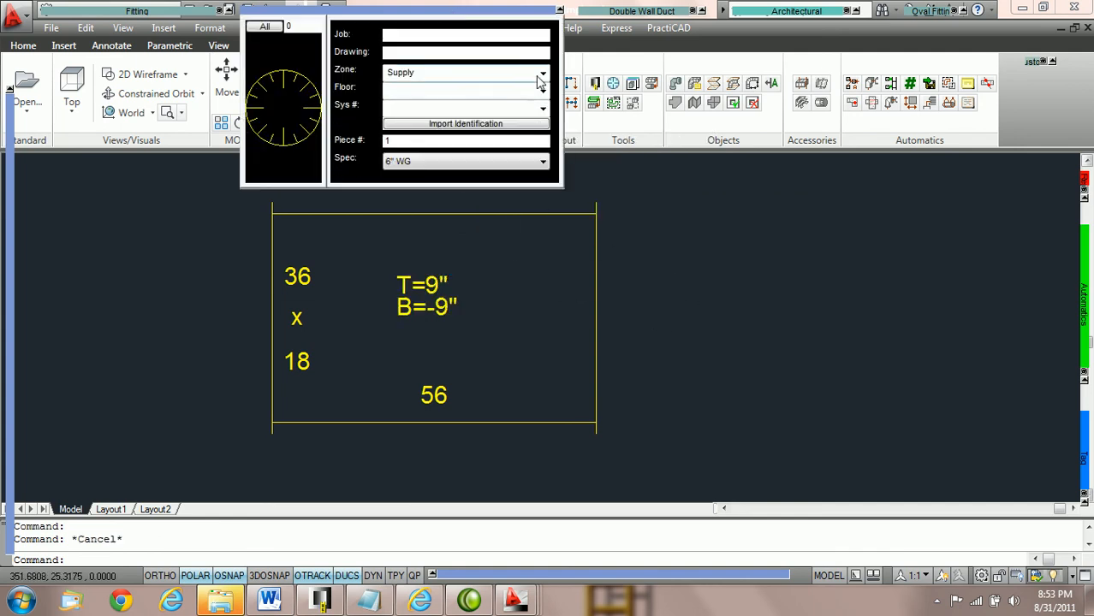
Step: Change the current zone to Return and apply it to new fittings only
{"action": "left_click", "coordinate": [541, 74]}
{"action": "left_click", "coordinate": [422, 112]}
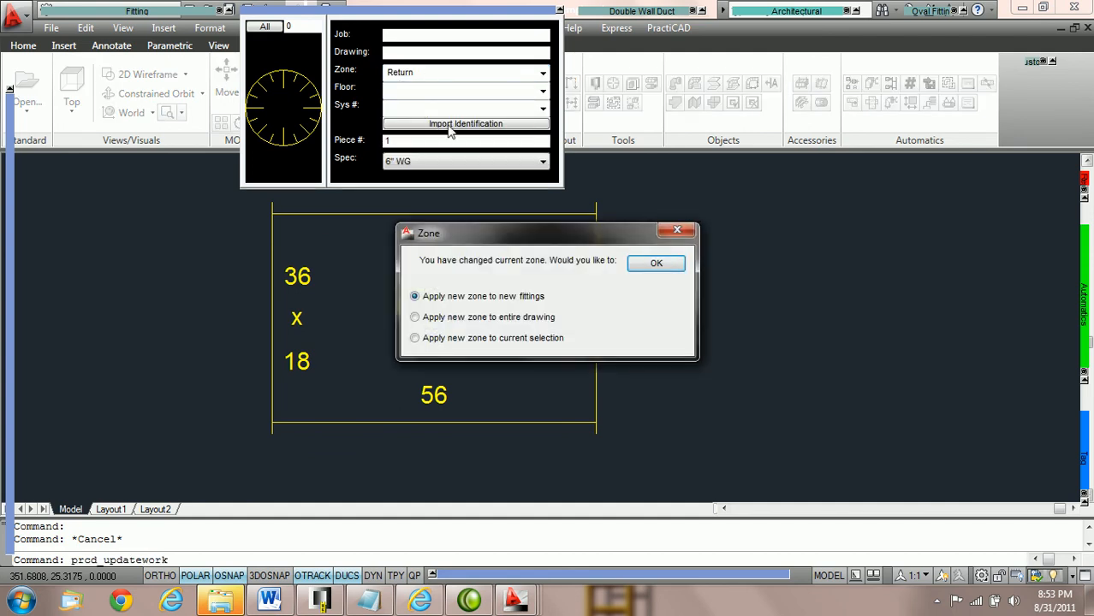
{"action": "left_click", "coordinate": [656, 265]}
Step: Place a second 36 x 18 duct, 56 long, beside the first one
{"action": "middle_click_drag", "start_coordinate": [779, 291], "coordinate": [504, 303]}
{"action": "mouse_move", "coordinate": [128, 12]}
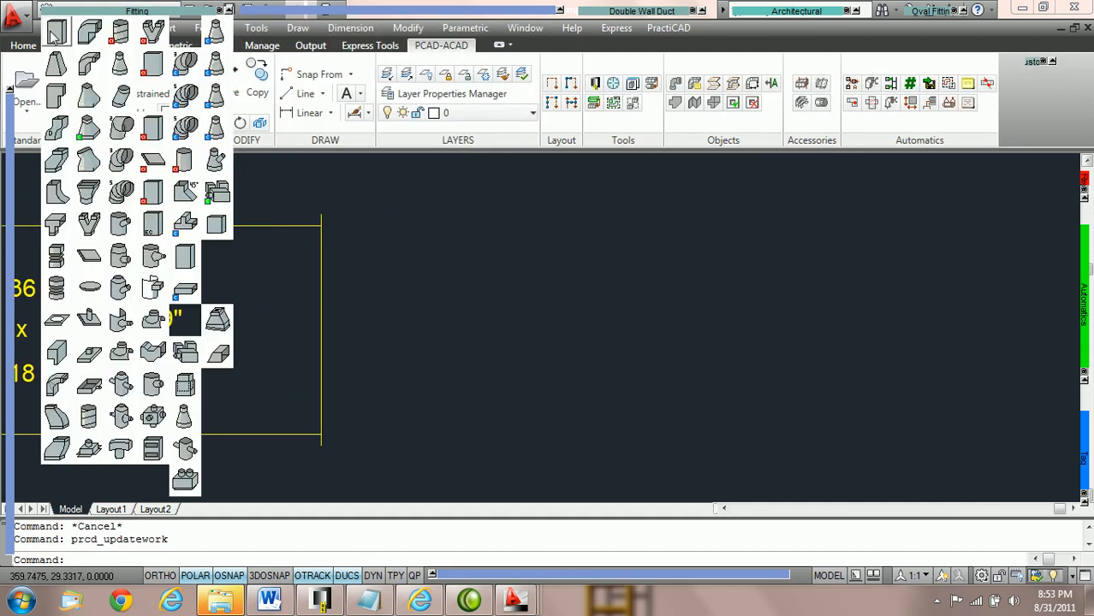
{"action": "left_click", "coordinate": [55, 33]}
{"action": "left_click", "coordinate": [444, 318]}
{"action": "left_click", "coordinate": [562, 317]}
{"action": "key", "text": "Escape"}
Step: Check the layer of the new duct's 36 x 18 size text against the current zone and specification
{"action": "left_click", "coordinate": [471, 280]}
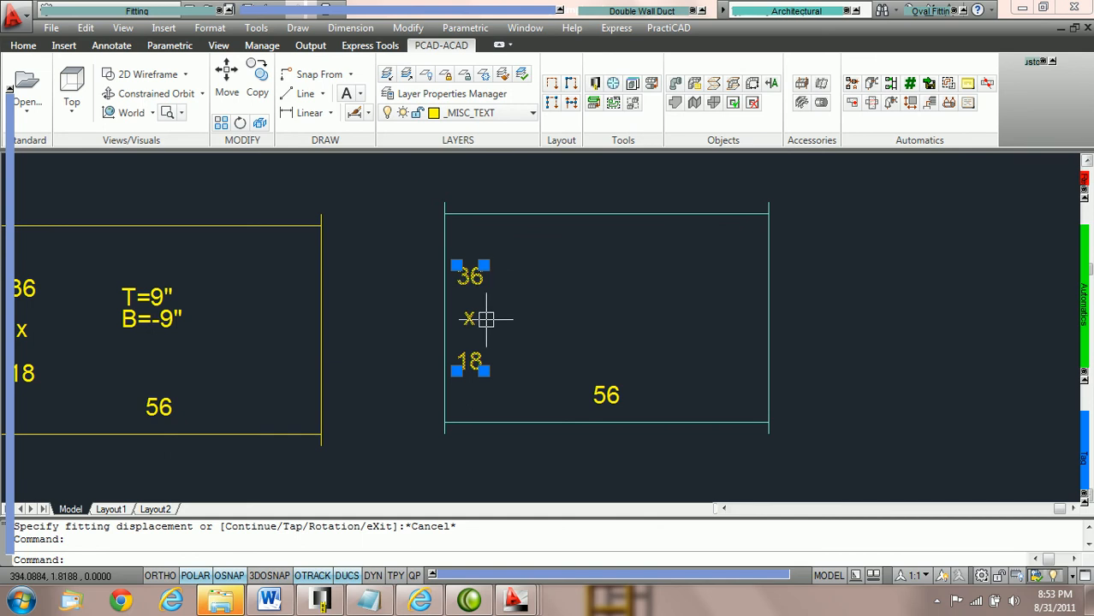
{"action": "mouse_move", "coordinate": [431, 10]}
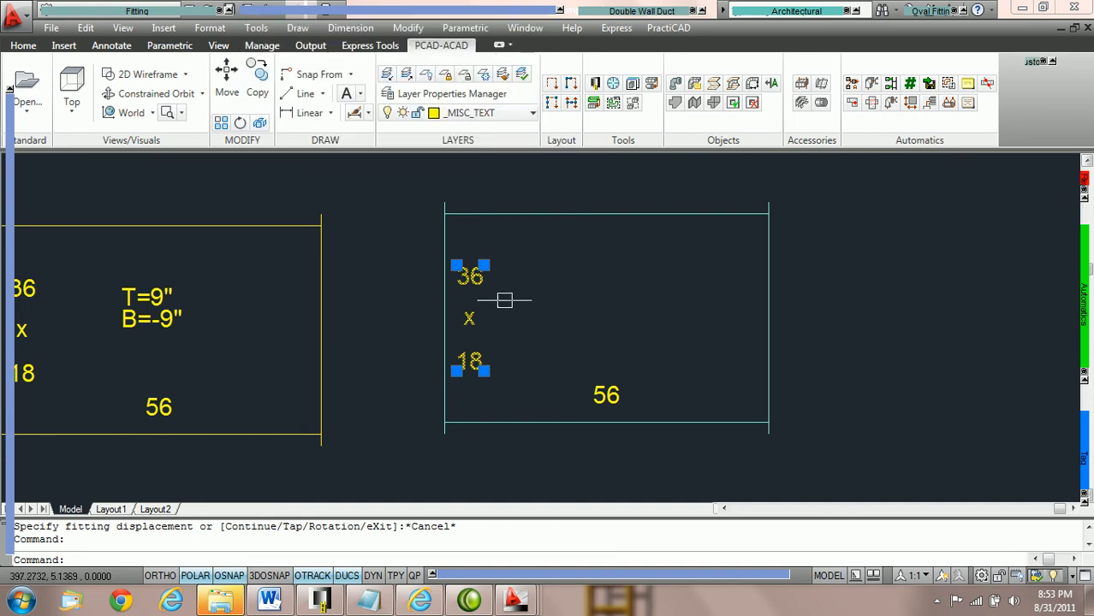
{"action": "middle_click_drag", "start_coordinate": [511, 304], "coordinate": [615, 288]}
{"action": "key", "text": "Escape"}
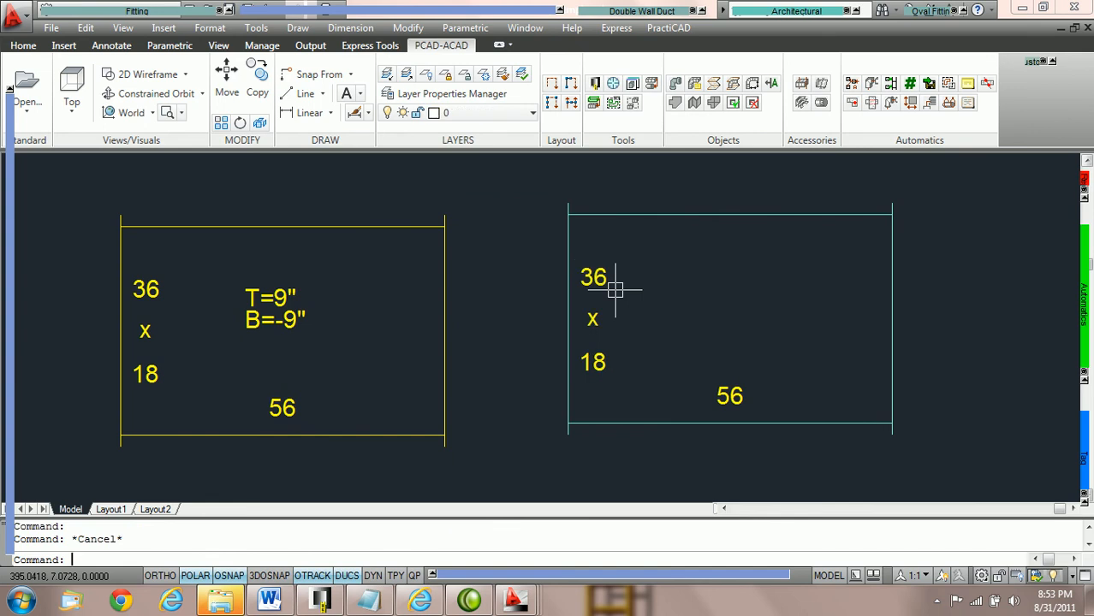